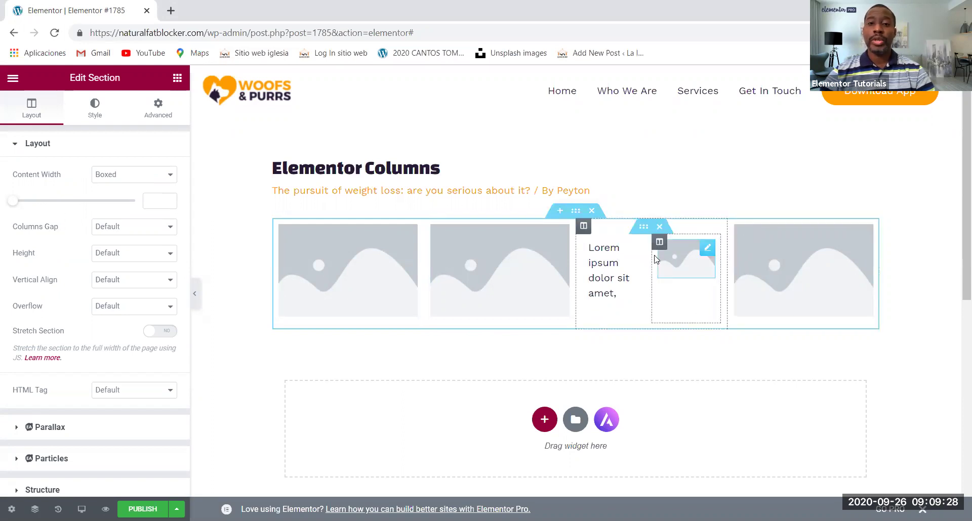
Select the third column and its inner section, then show the page structure in the Navigator
left_click(584, 226)
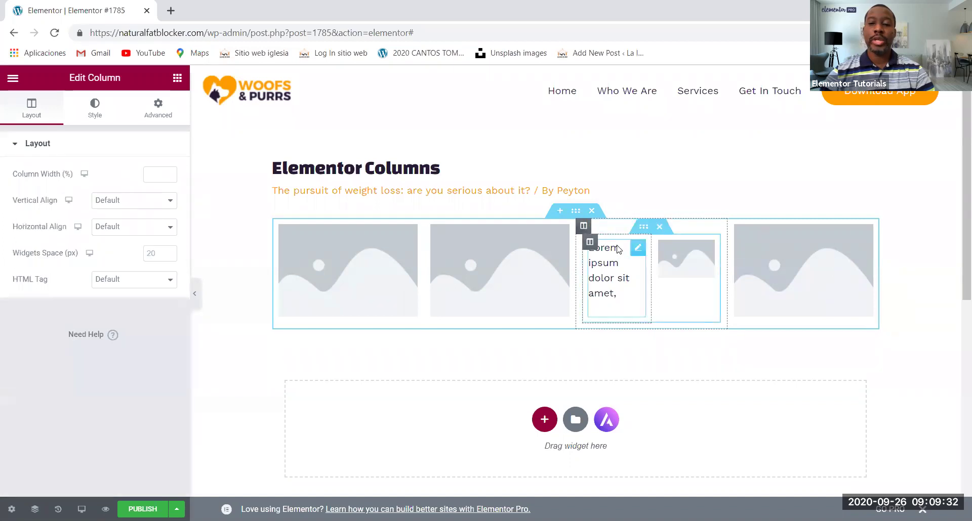
left_click(644, 227)
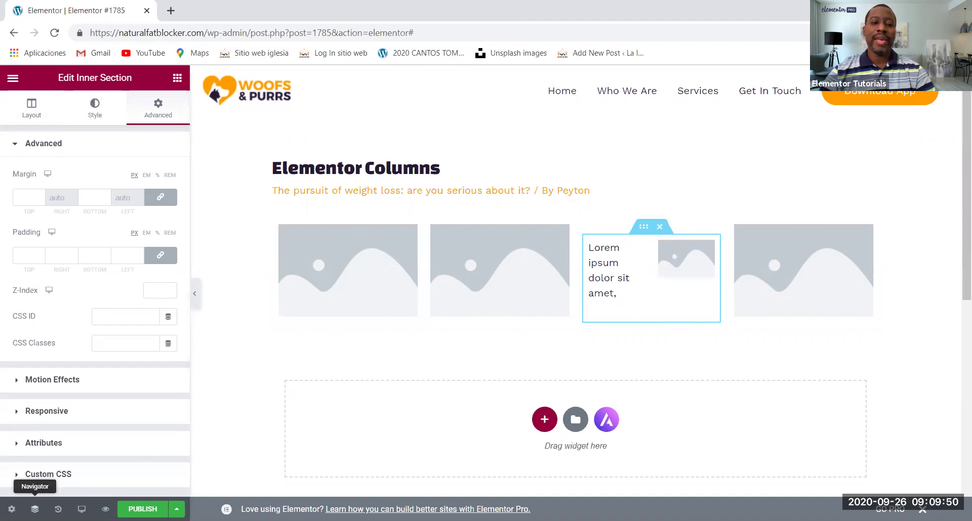
left_click(34, 509)
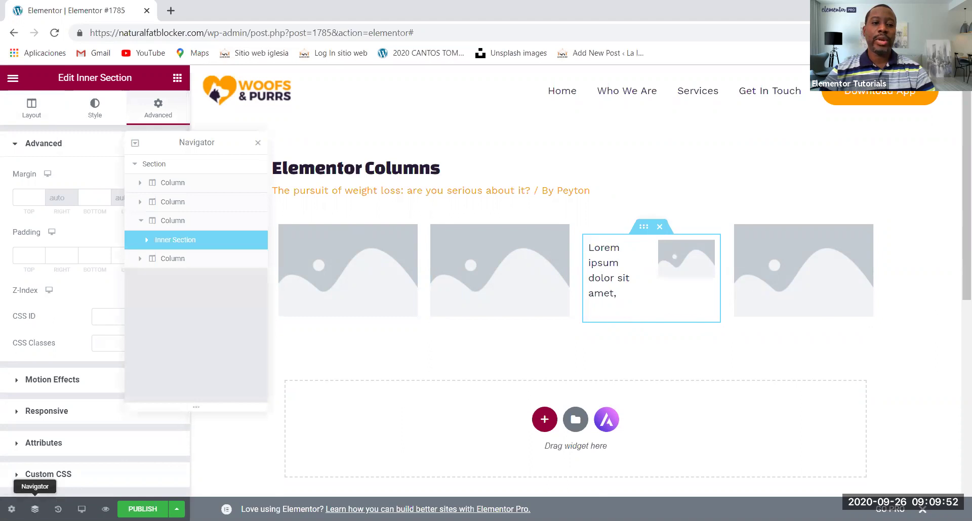
left_click(35, 509)
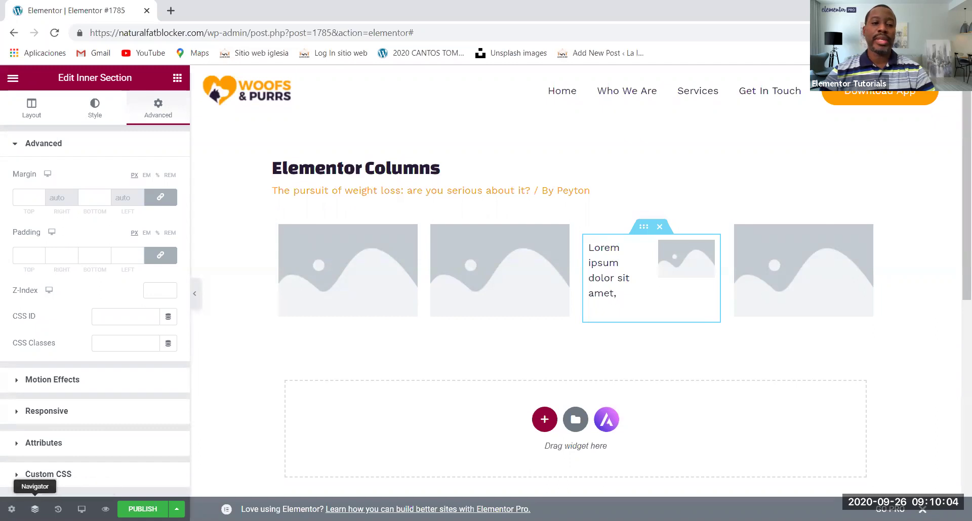
left_click(34, 509)
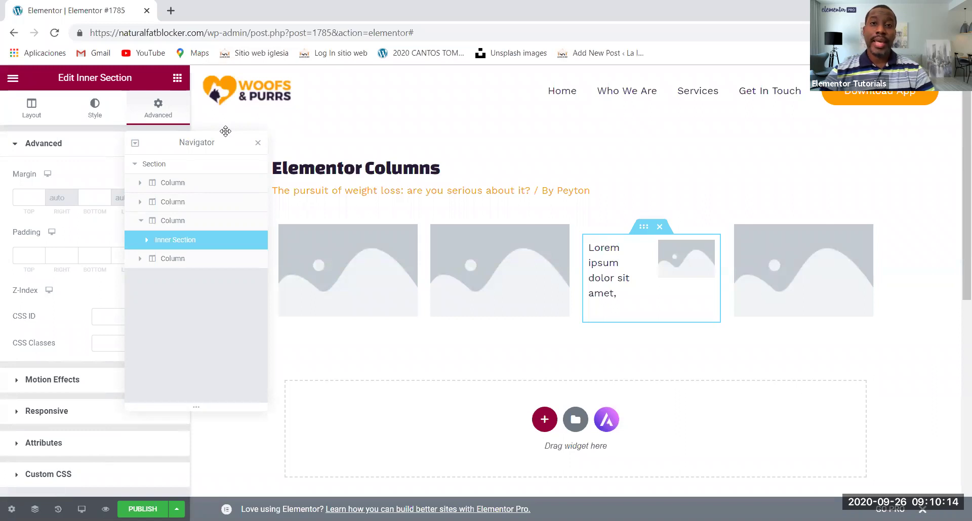
Collapse and re-expand the section in the Navigator, and collapse its third column
left_click(138, 166)
left_click(191, 161)
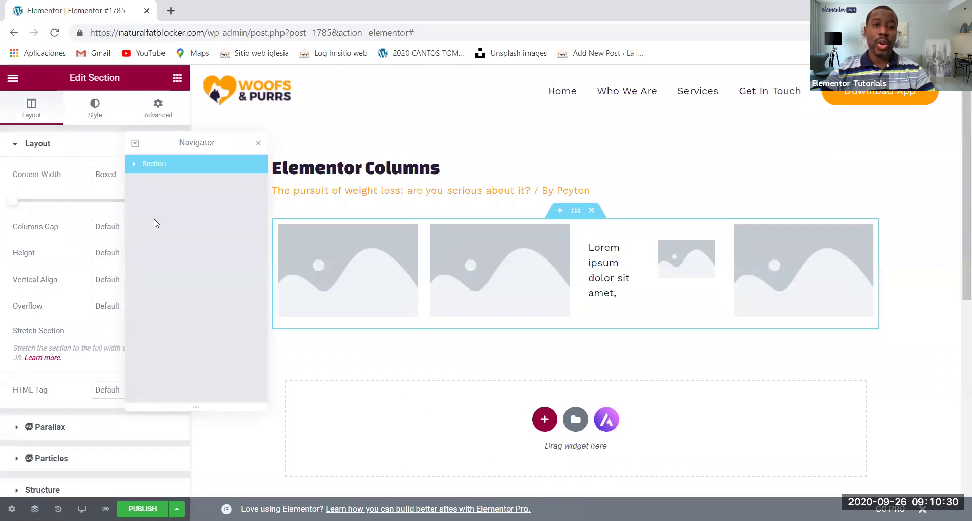
left_click(132, 165)
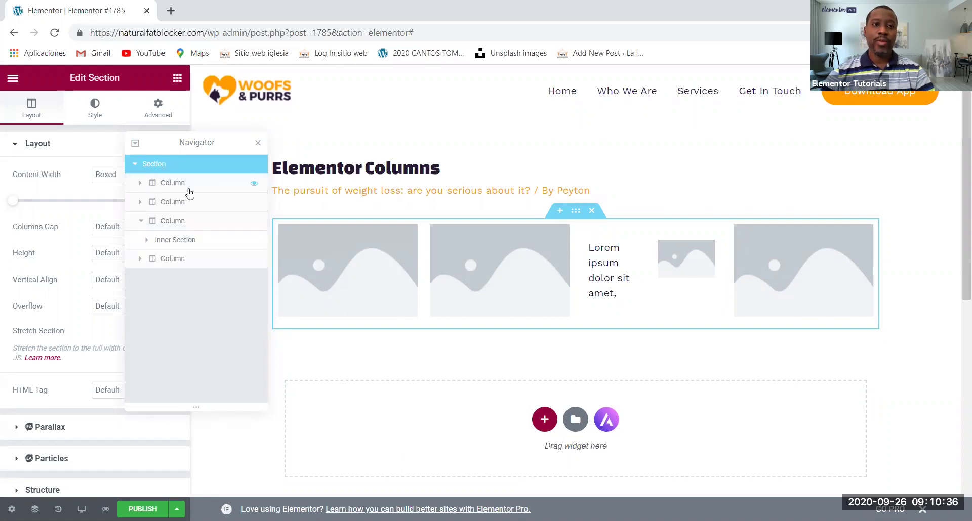
left_click(144, 225)
left_click(143, 224)
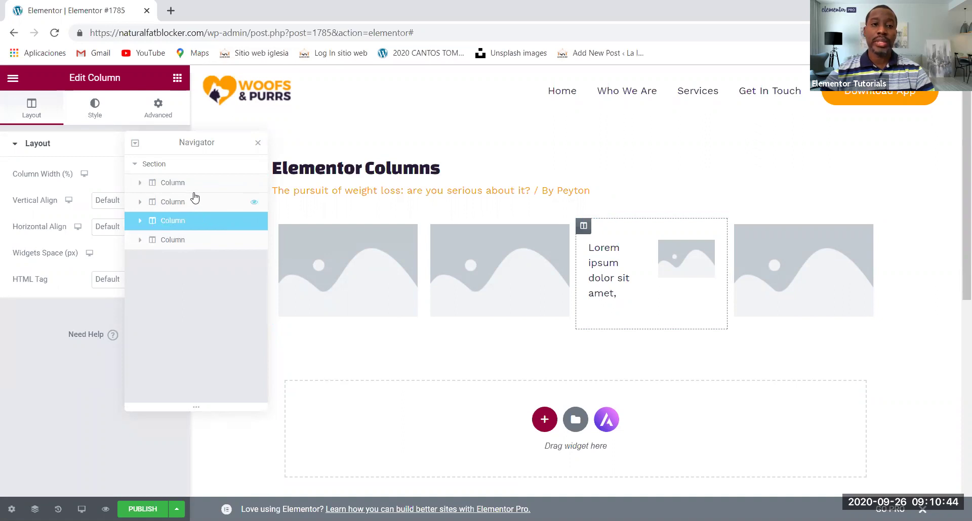
Select the section's four columns one by one in the Navigator, from the last to the first
left_click(176, 241)
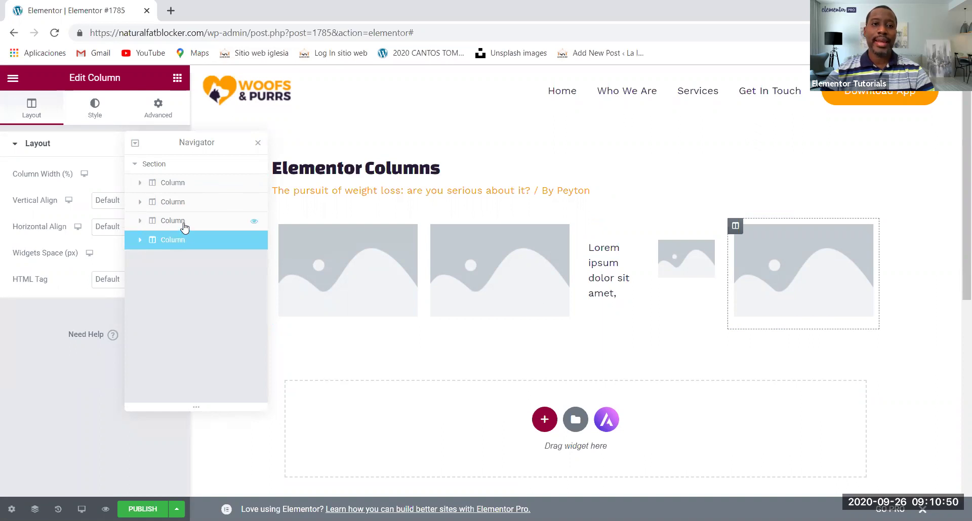
left_click(184, 225)
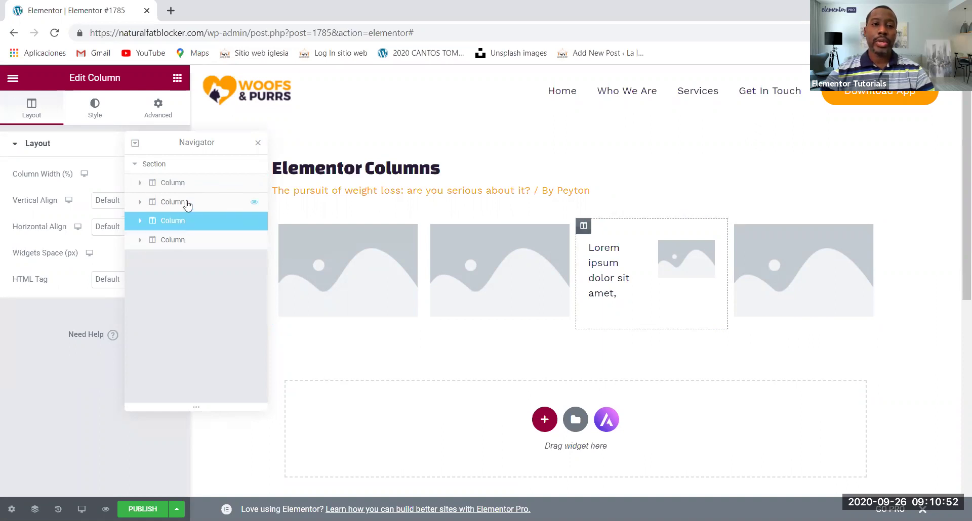
left_click(187, 200)
left_click(188, 183)
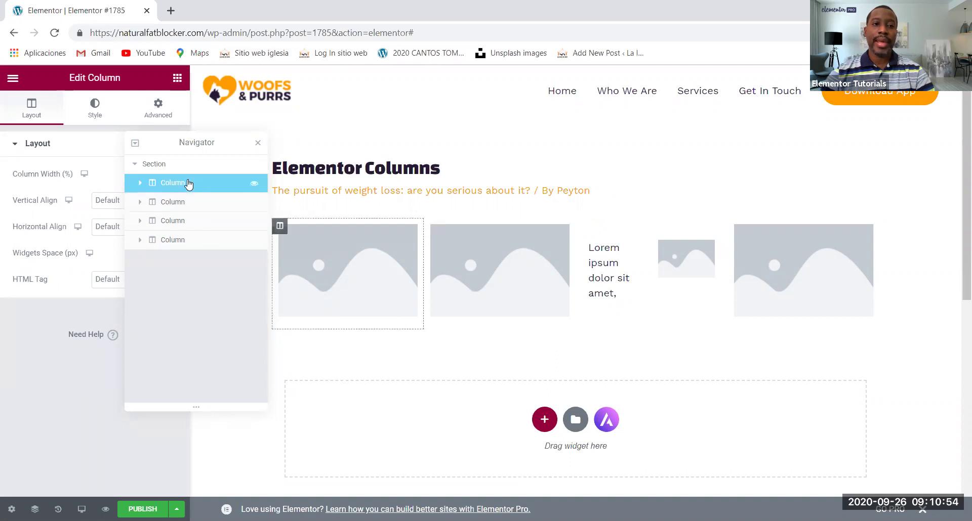
Expand the first and second columns in the Navigator and select the image inside each
left_click(141, 184)
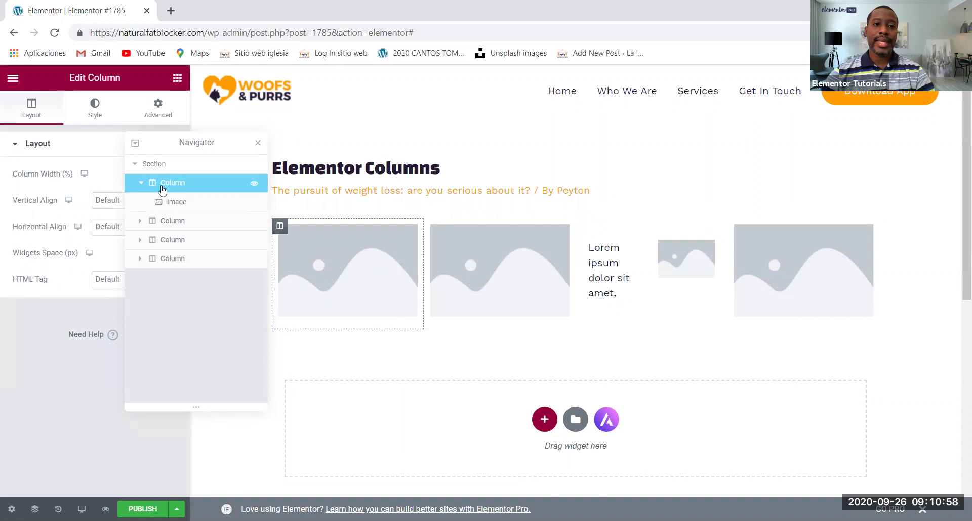
left_click(176, 204)
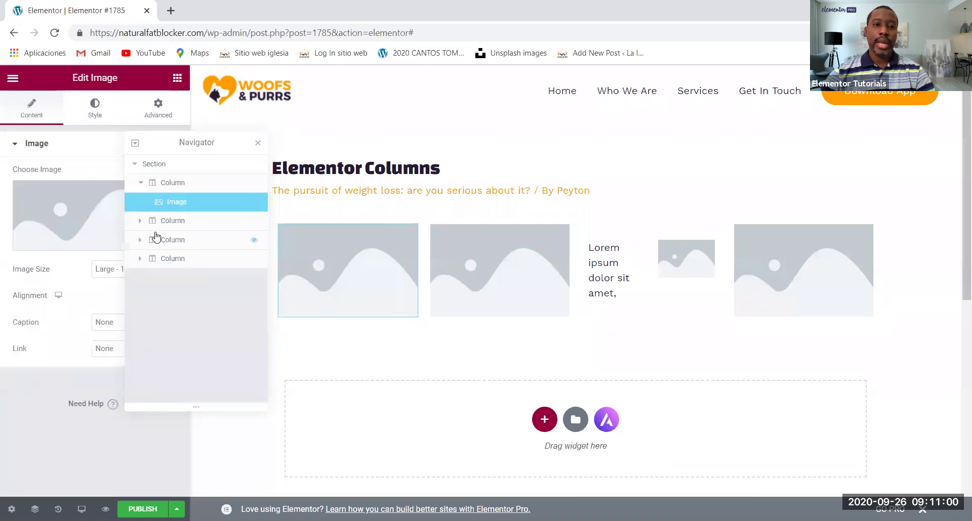
left_click(143, 224)
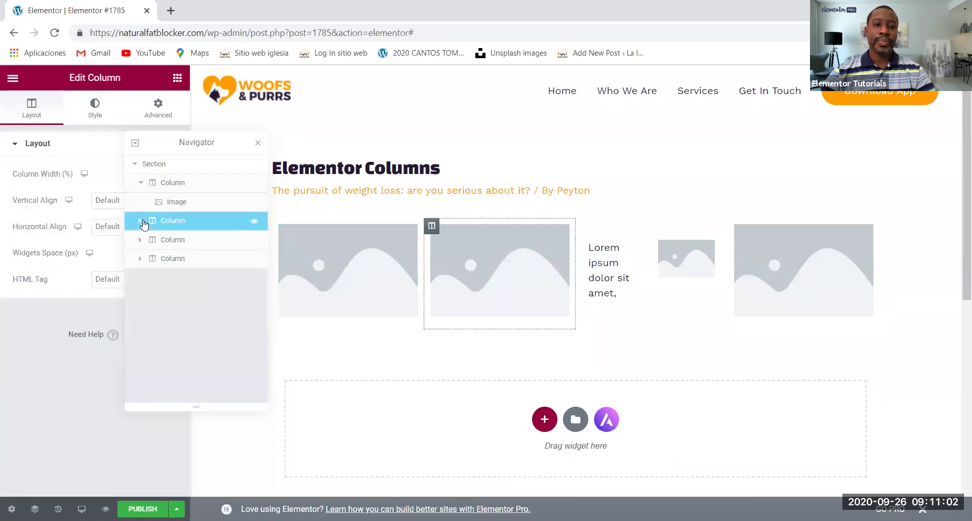
left_click(140, 223)
left_click(179, 241)
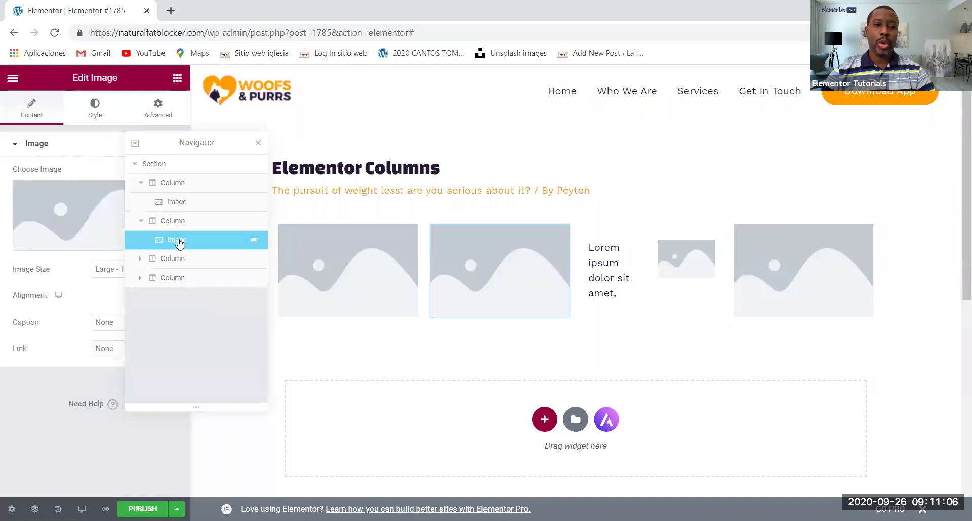
Expand the third column and its inner section in the Navigator, and select both inner columns and the nested image
left_click(141, 259)
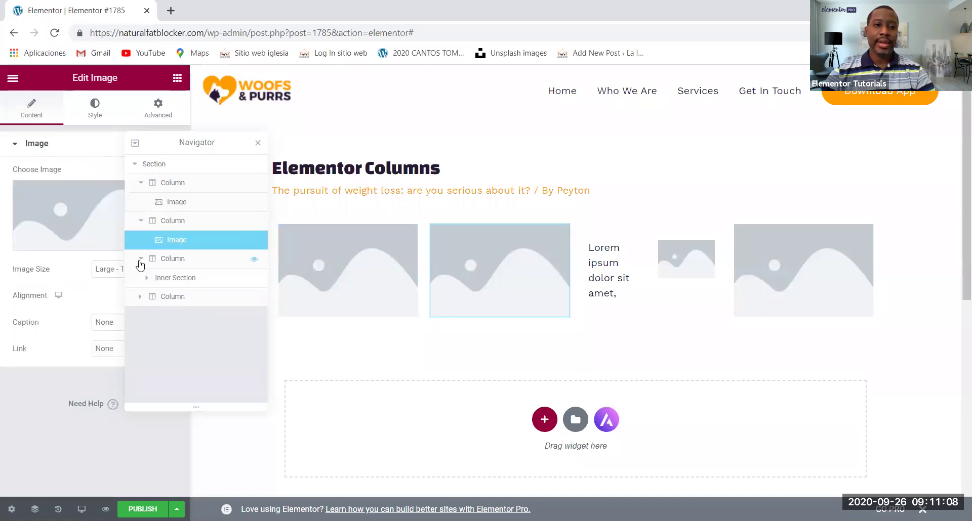
left_click(182, 261)
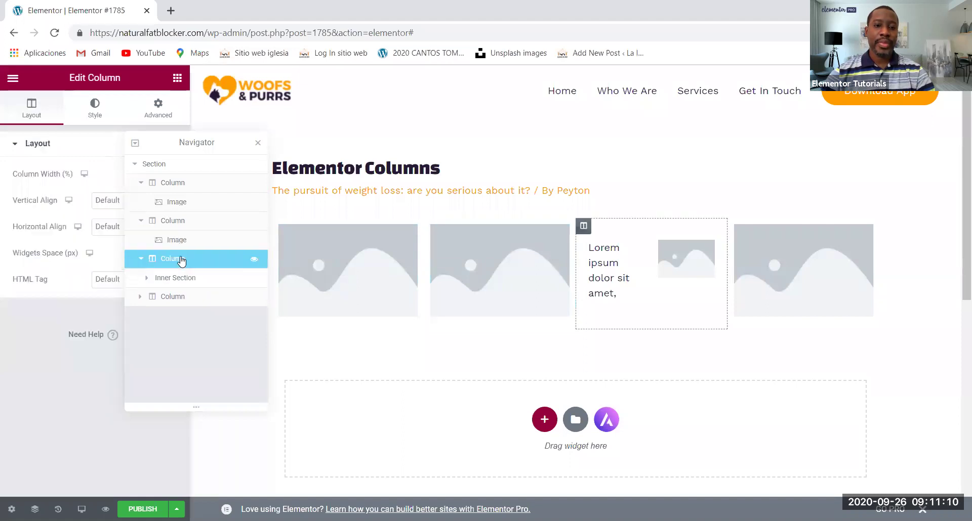
left_click(147, 281)
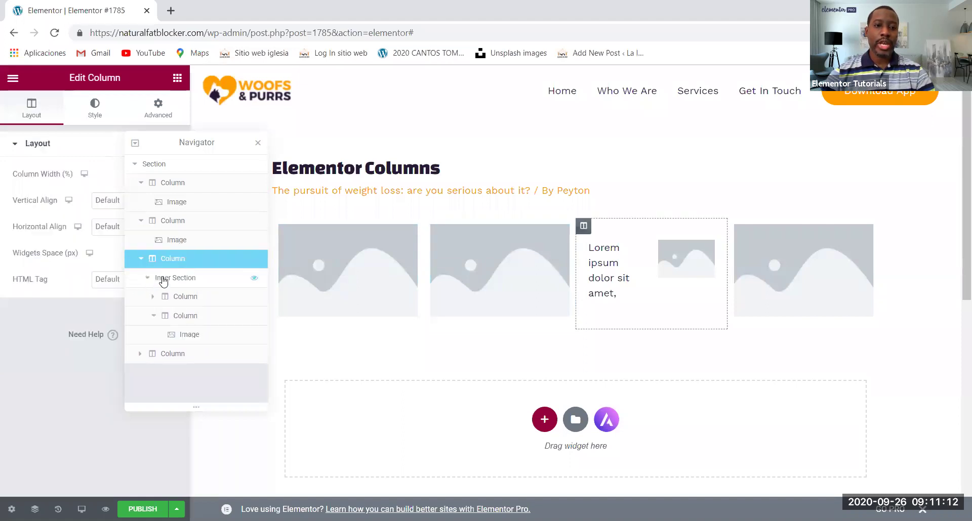
left_click(168, 281)
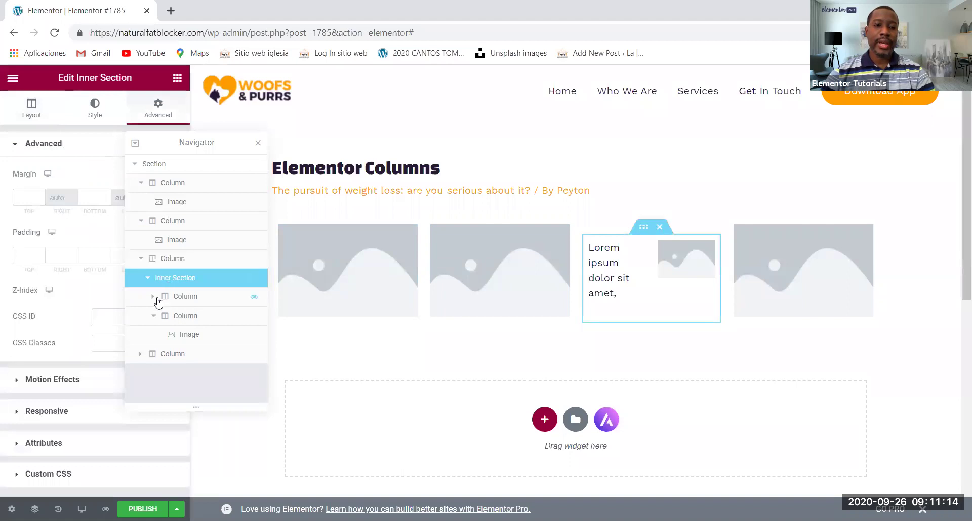
left_click(180, 303)
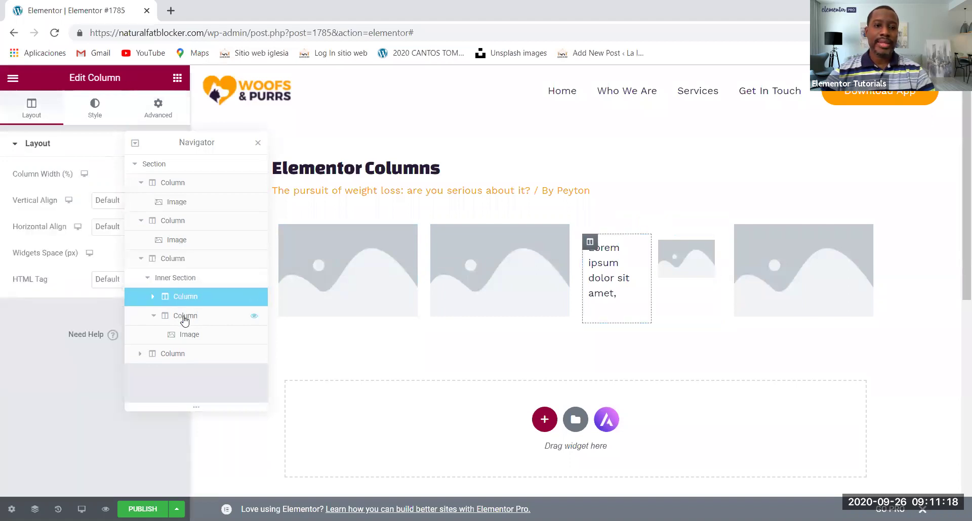
left_click(185, 318)
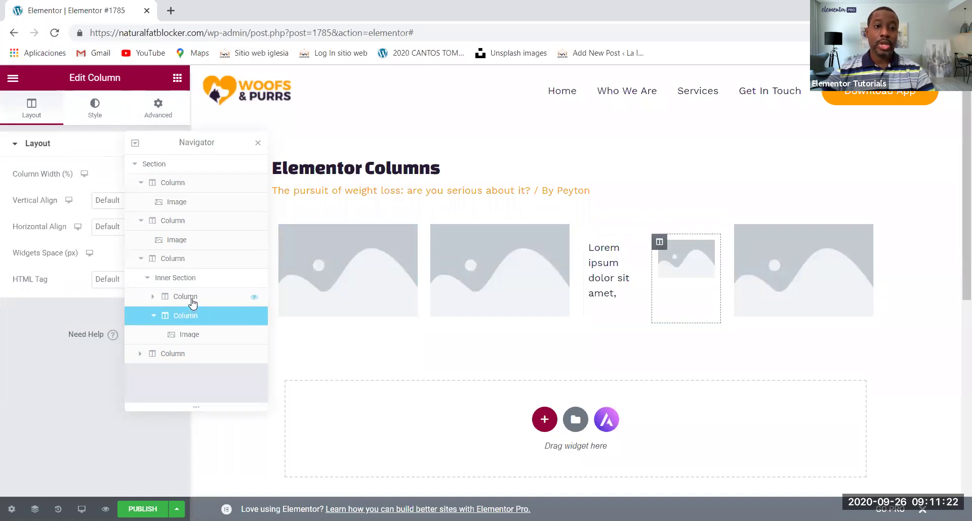
left_click(190, 339)
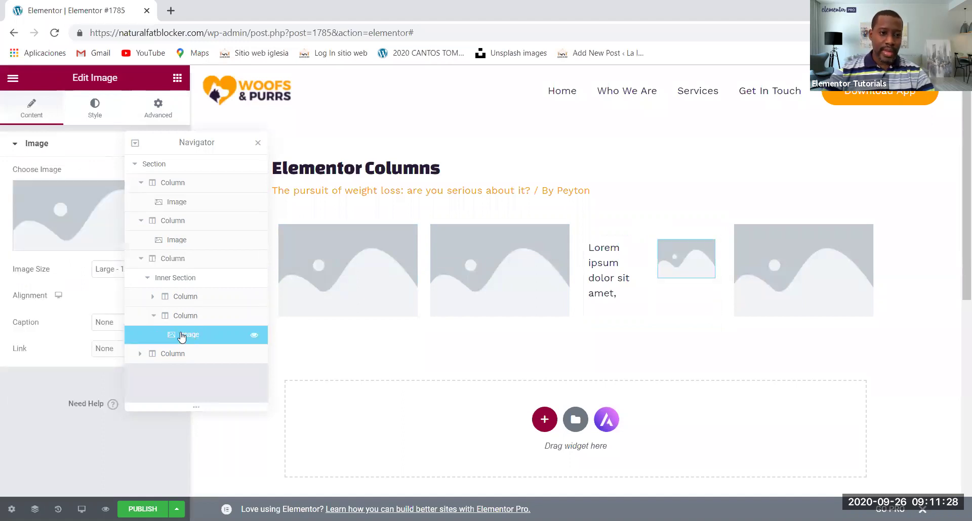
Expand the first inner column, inspect its text editor and the second inner column's image, and close the Navigator
left_click(154, 316)
left_click(155, 316)
left_click(153, 297)
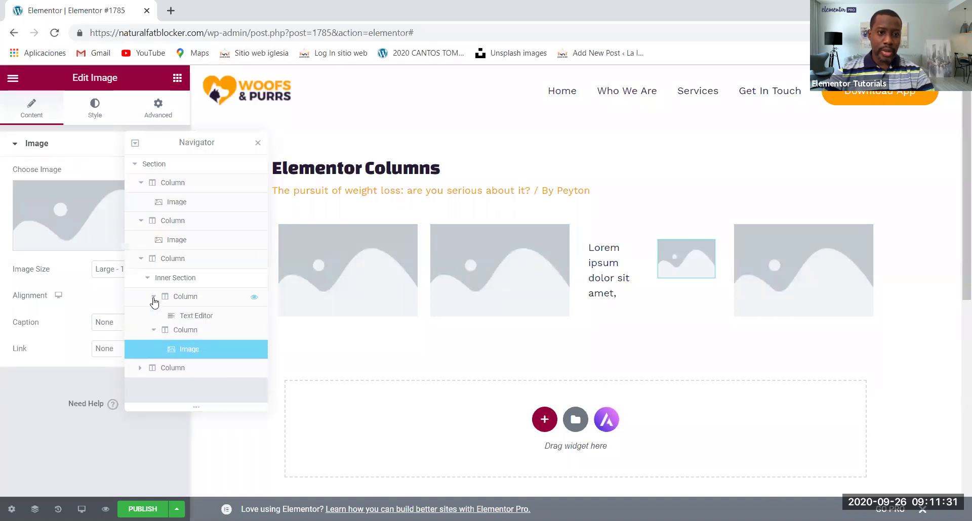
left_click(192, 298)
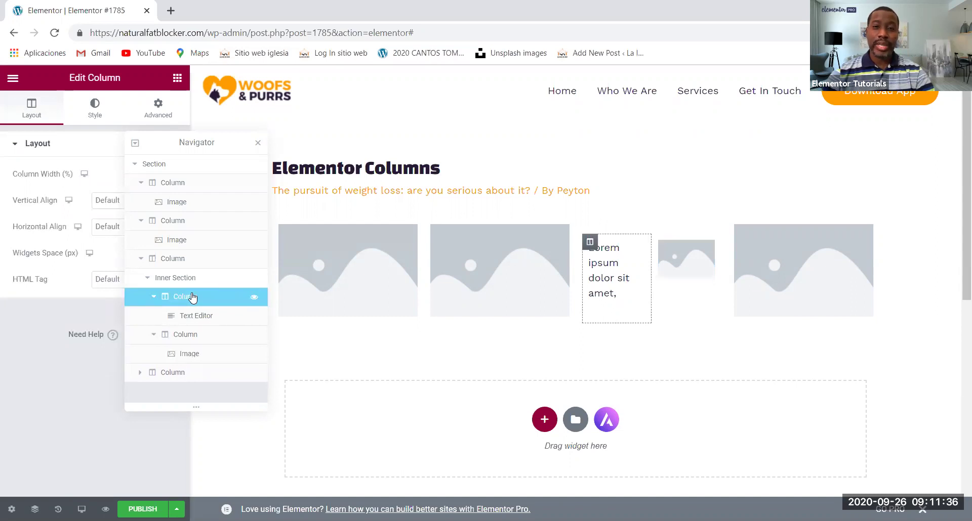
left_click(198, 319)
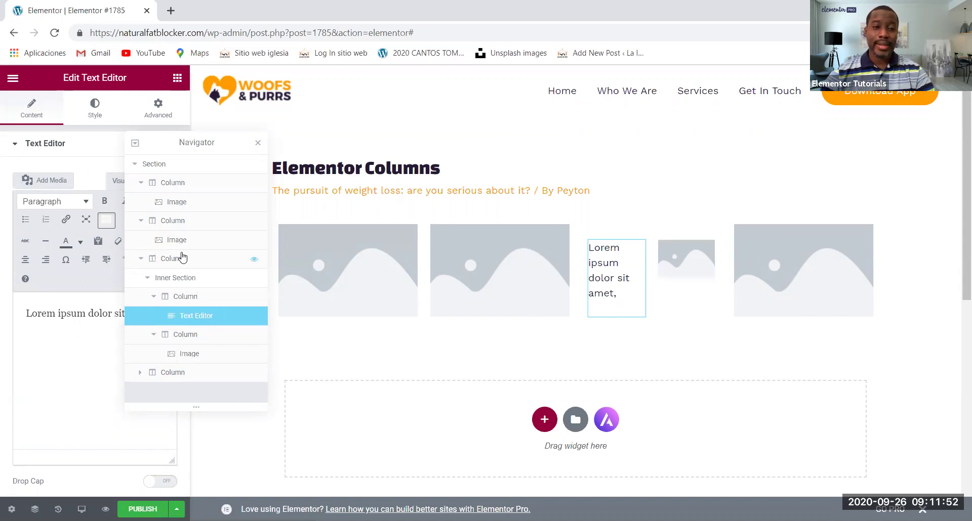
left_click(192, 339)
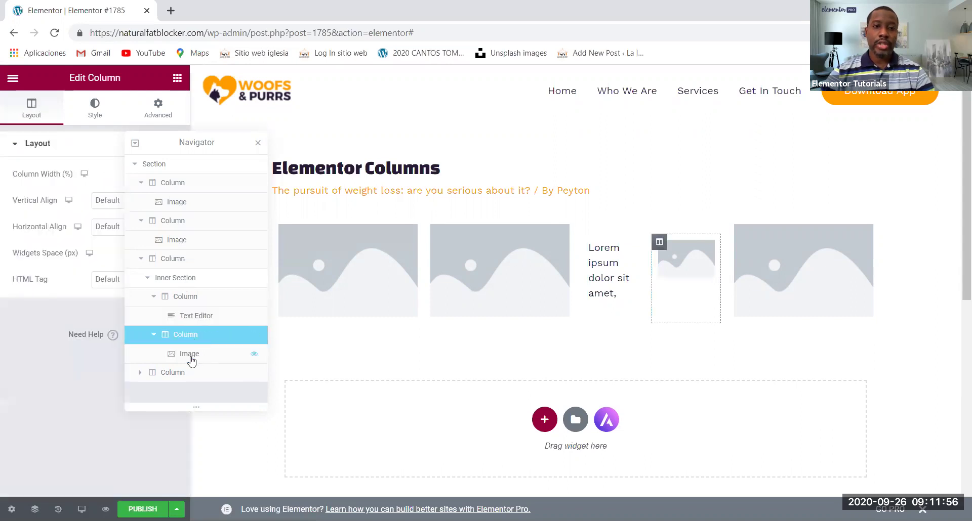
left_click(192, 357)
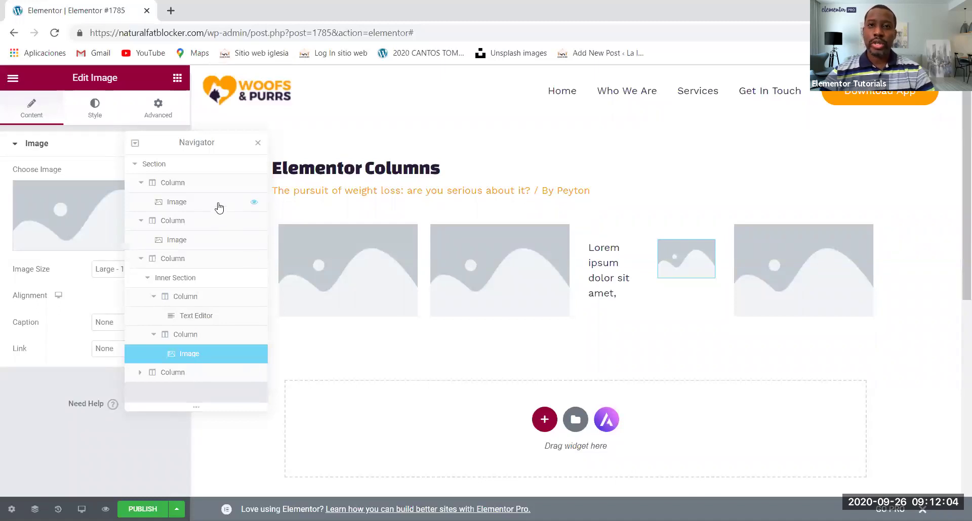
left_click(257, 143)
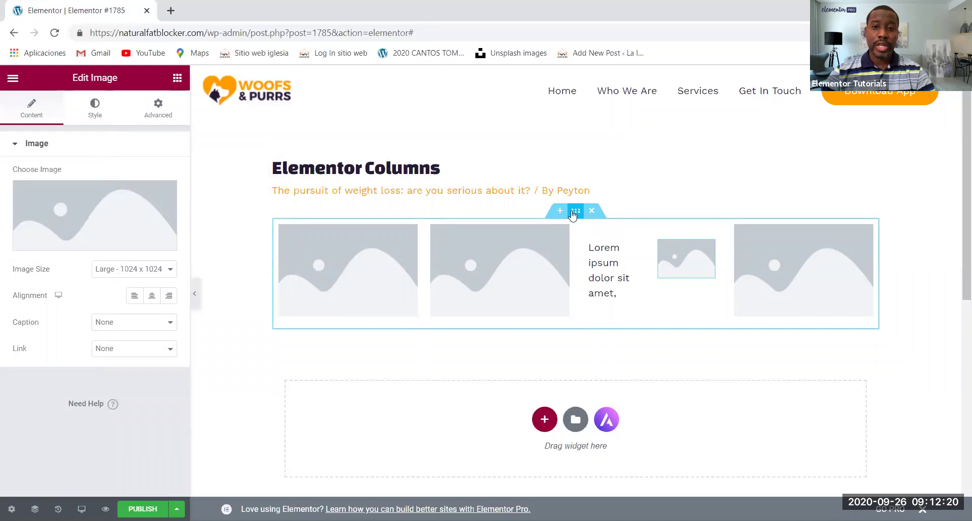
Give the four-column section a classic background with the image image-03.jpg from the media library
left_click(575, 211)
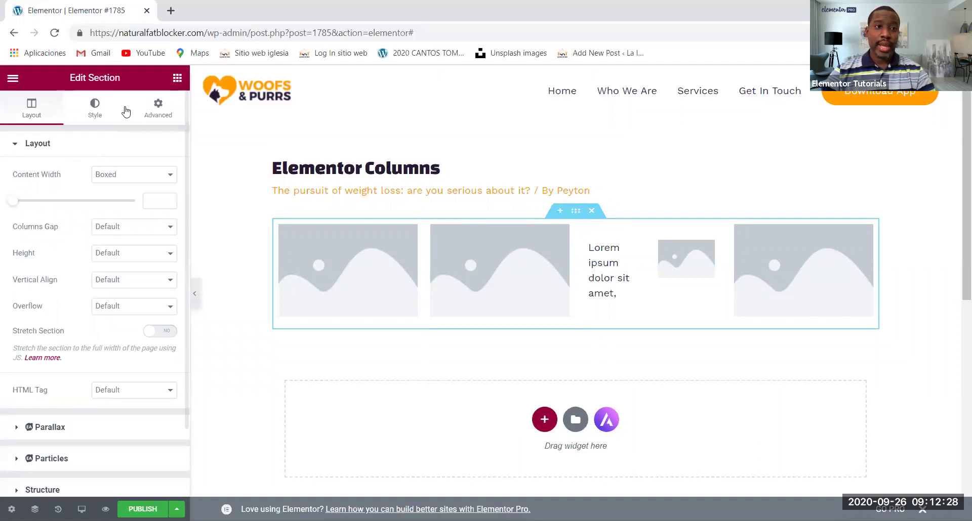
left_click(96, 111)
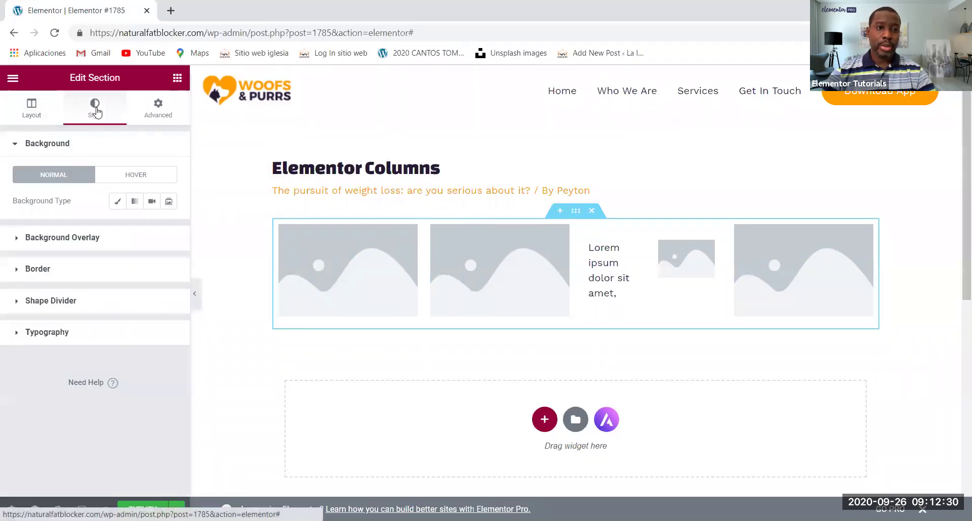
left_click(118, 203)
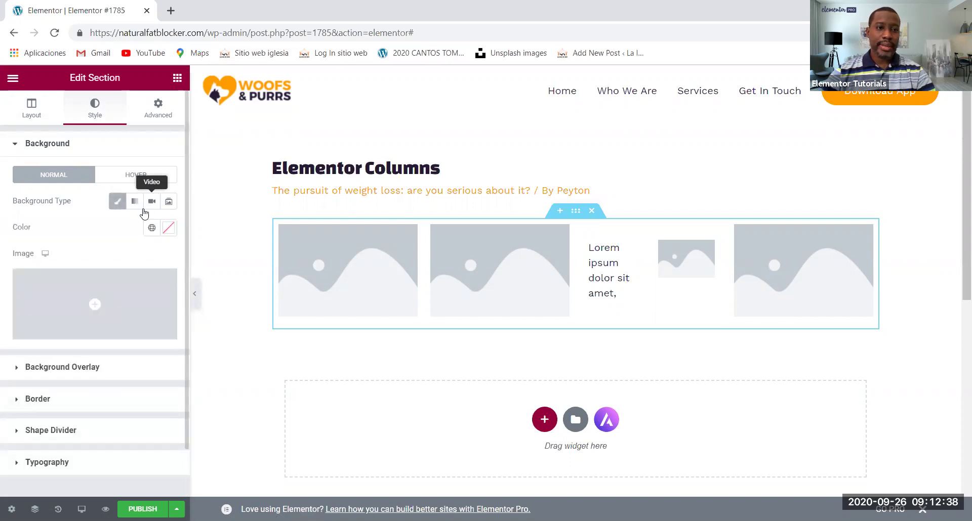
mouse_move(91, 301)
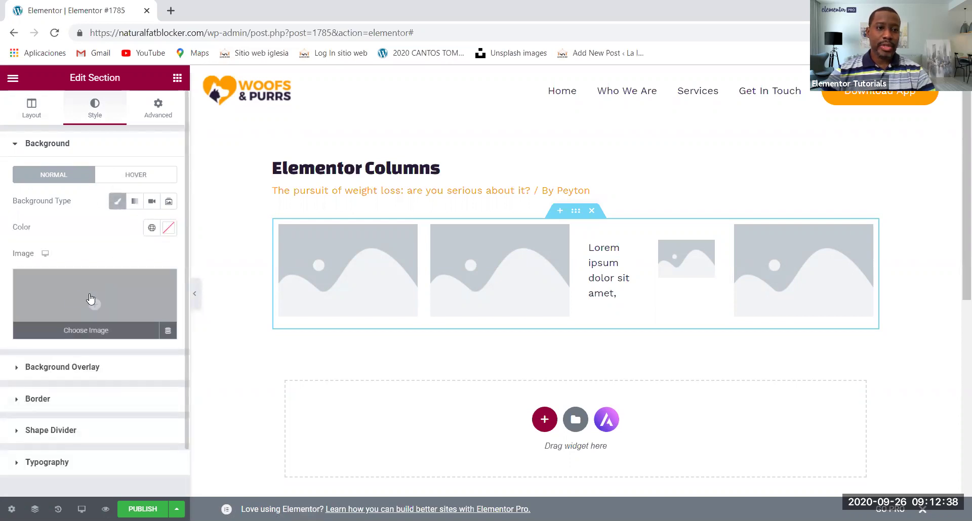
left_click(61, 290)
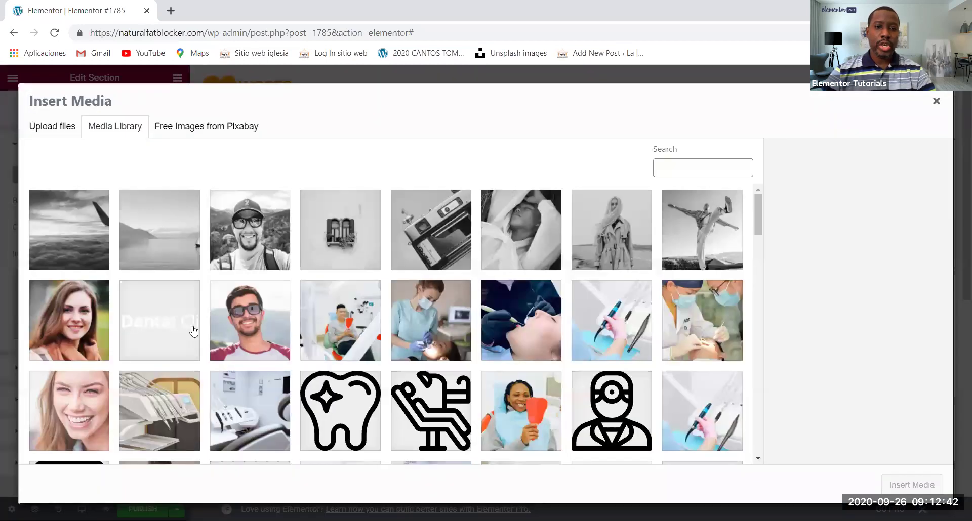
scroll(193, 330, "down", 3)
scroll(193, 331, "down", 8)
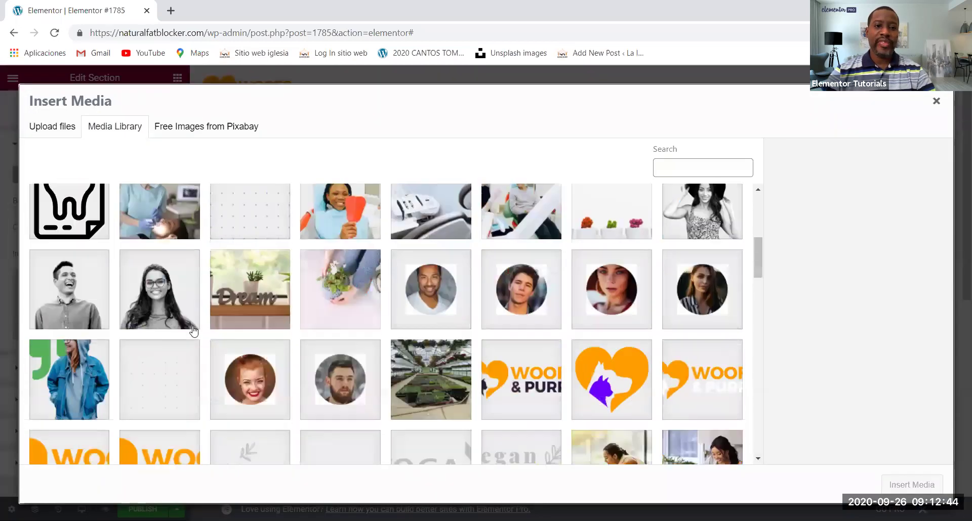
scroll(193, 331, "down", 7)
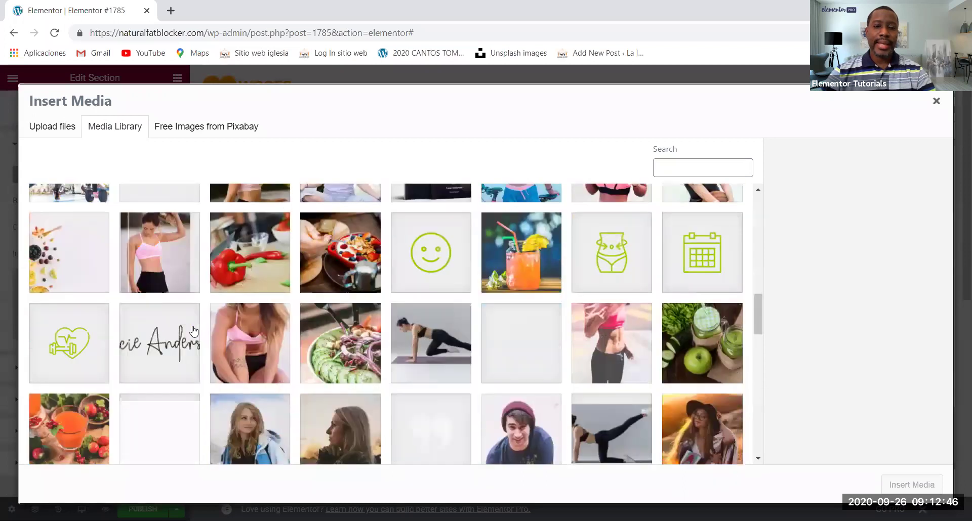
left_click(94, 311)
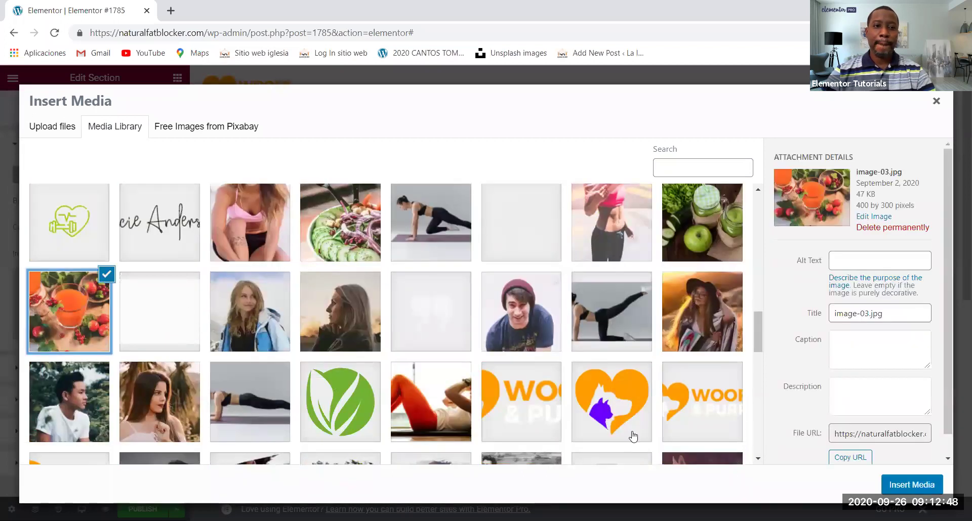
left_click(928, 486)
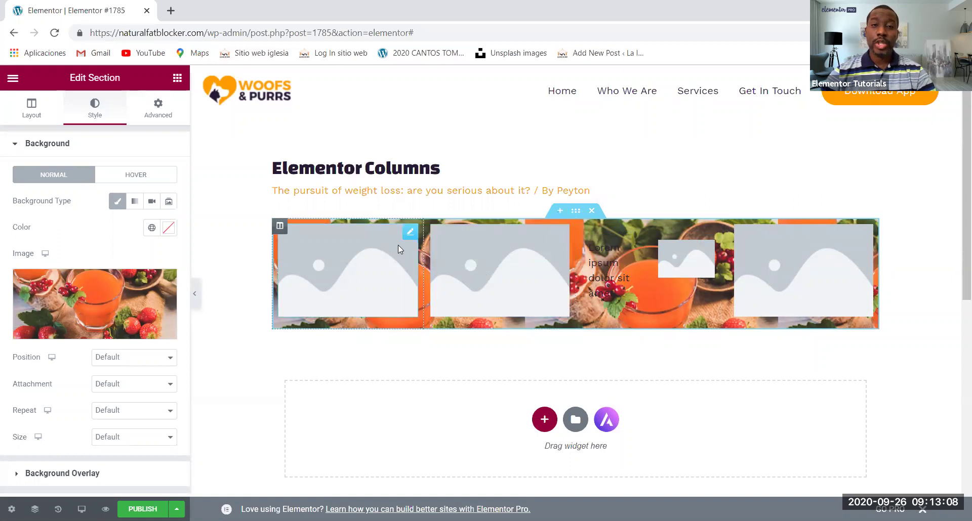
Give the first column a classic background in the global color Tiffany blue
left_click(280, 227)
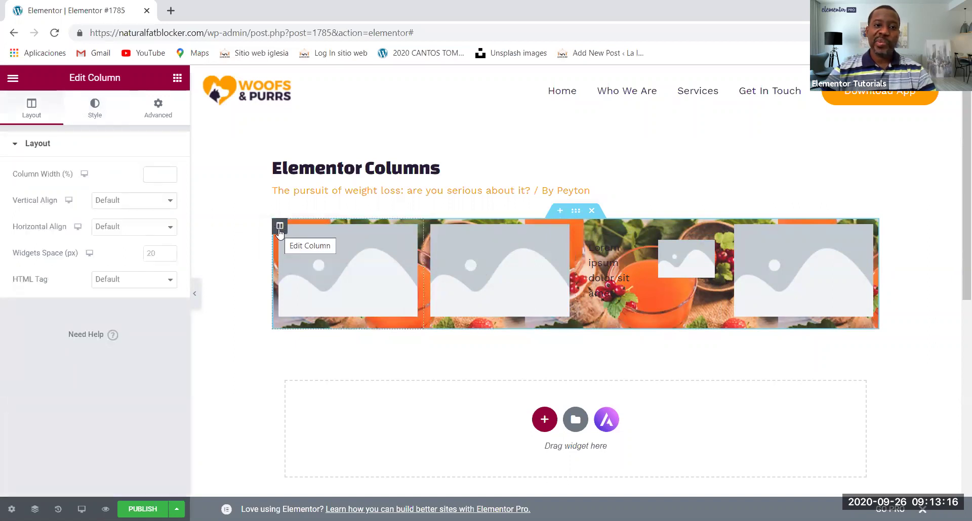
left_click(95, 110)
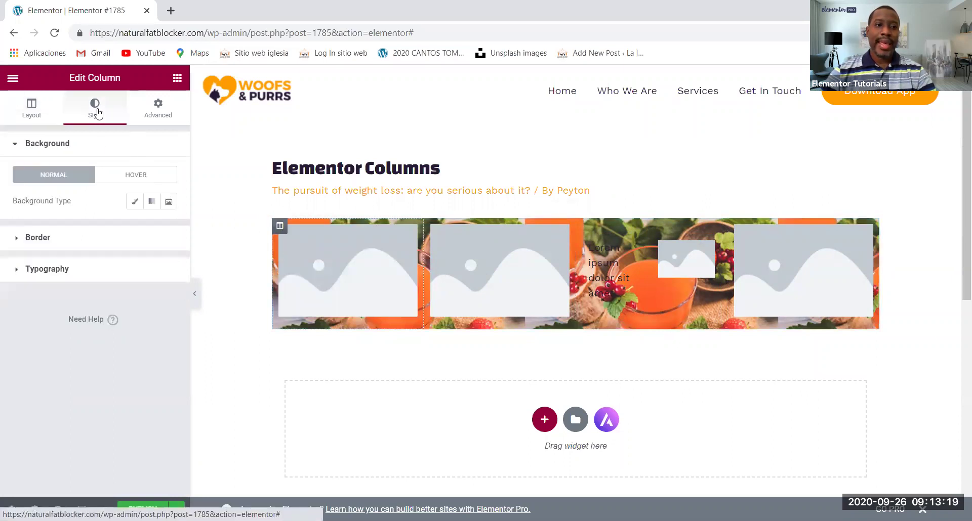
left_click(135, 202)
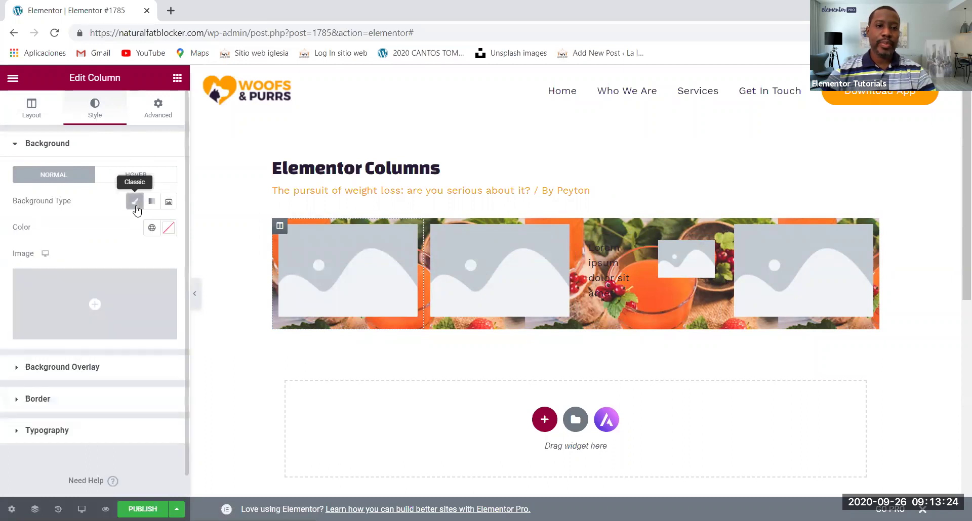
left_click(152, 228)
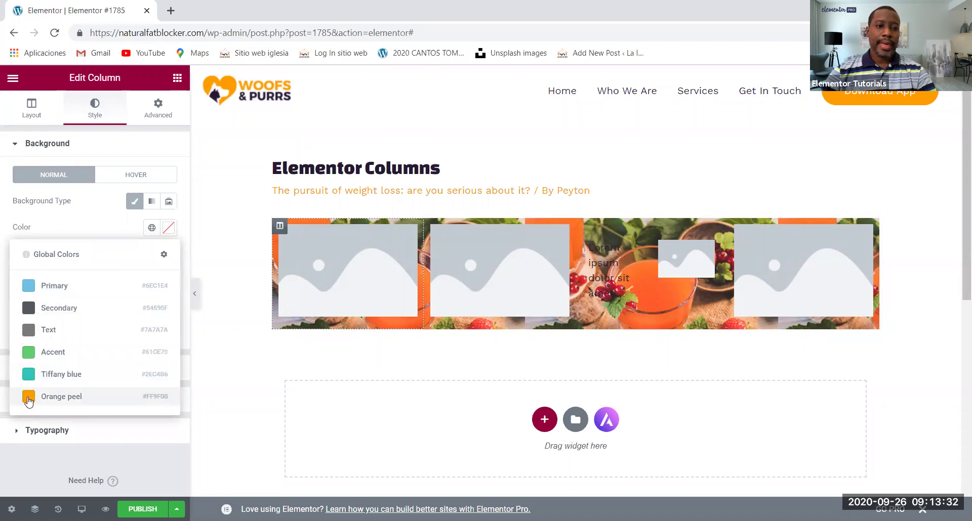
left_click(30, 375)
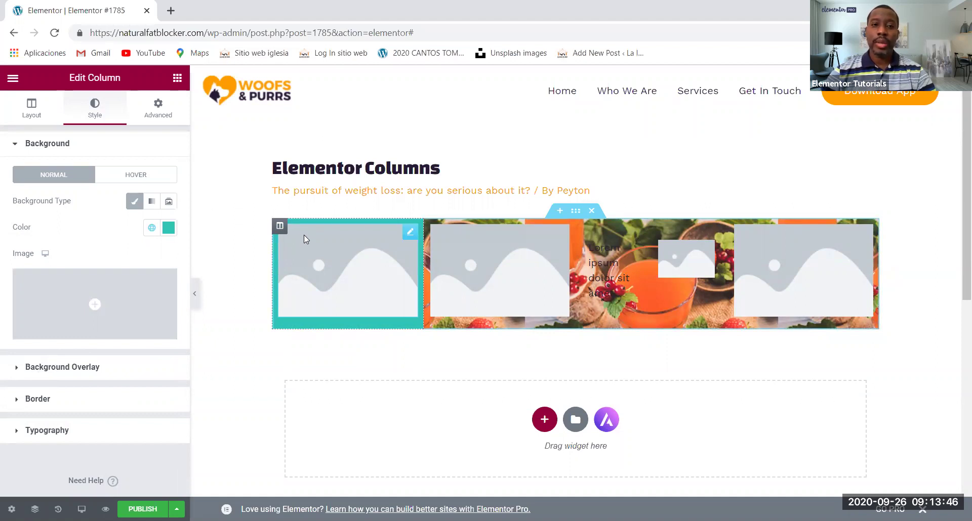
Reset the first column's style to remove its background color
right_click(282, 329)
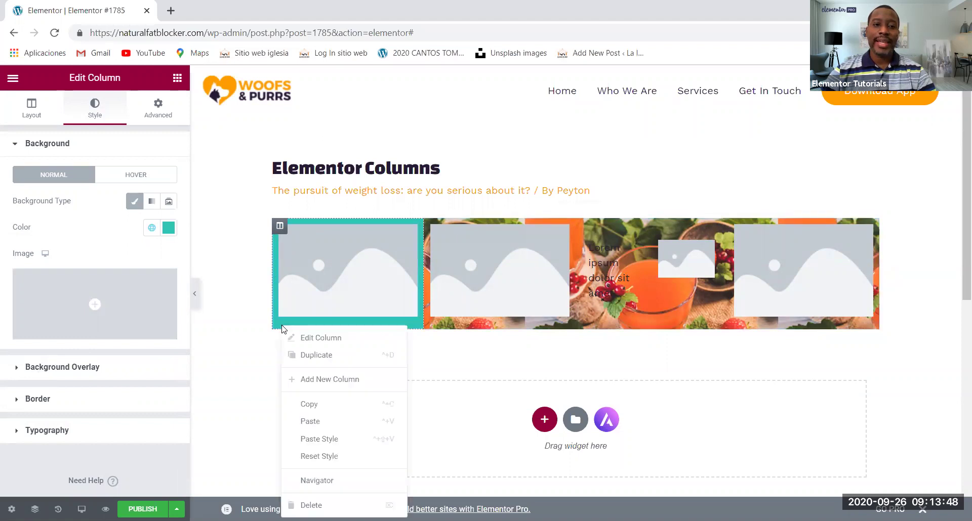
right_click(277, 225)
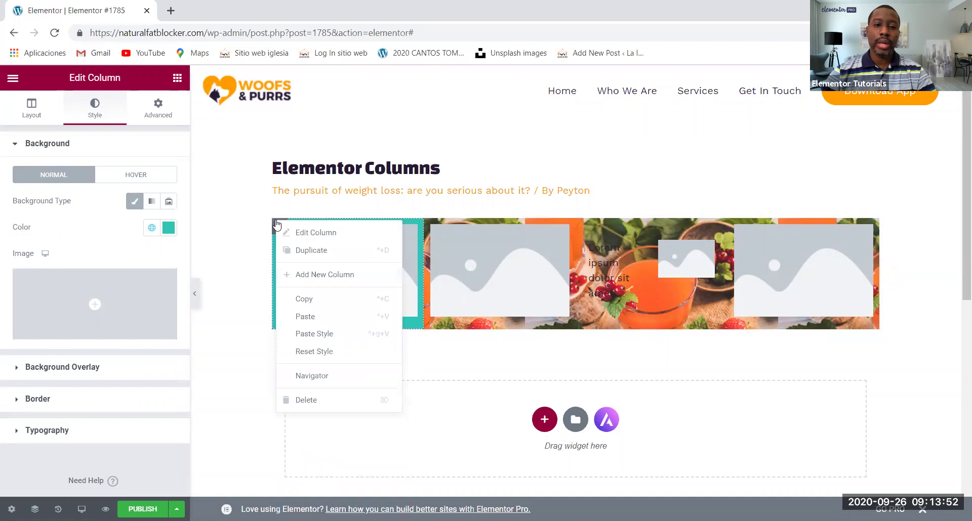
right_click(274, 226)
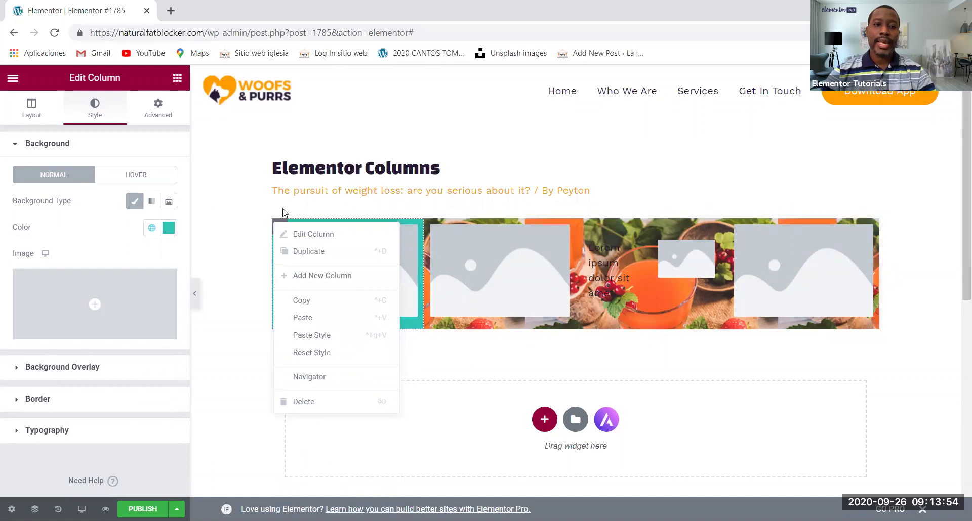
left_click(286, 211)
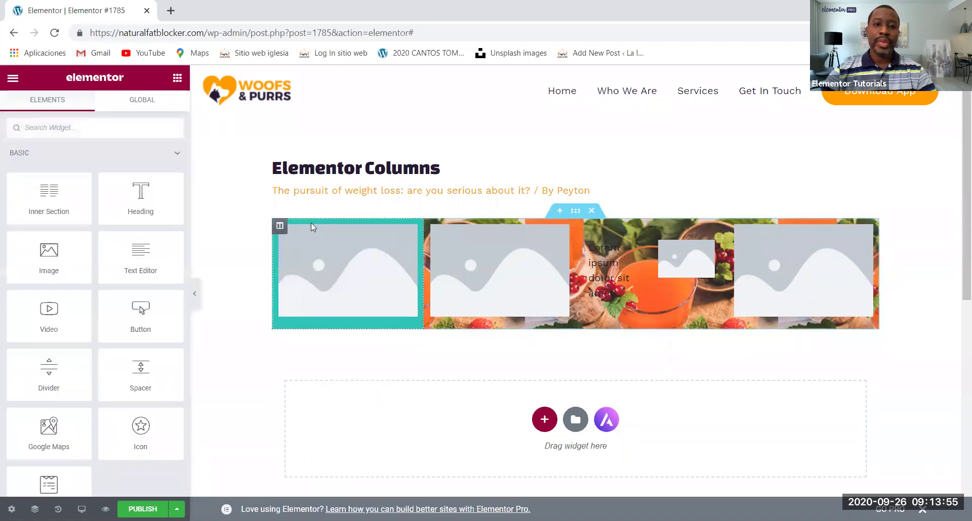
right_click(285, 228)
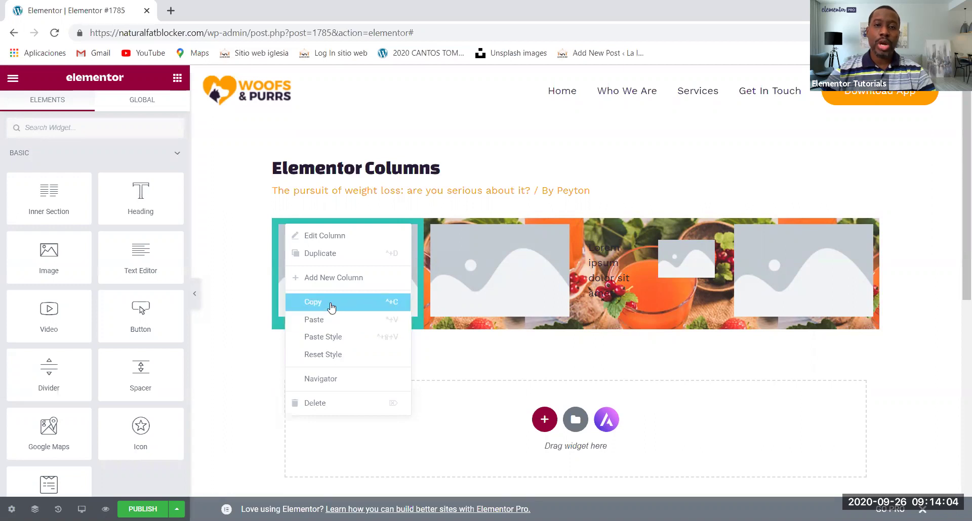
left_click(245, 298)
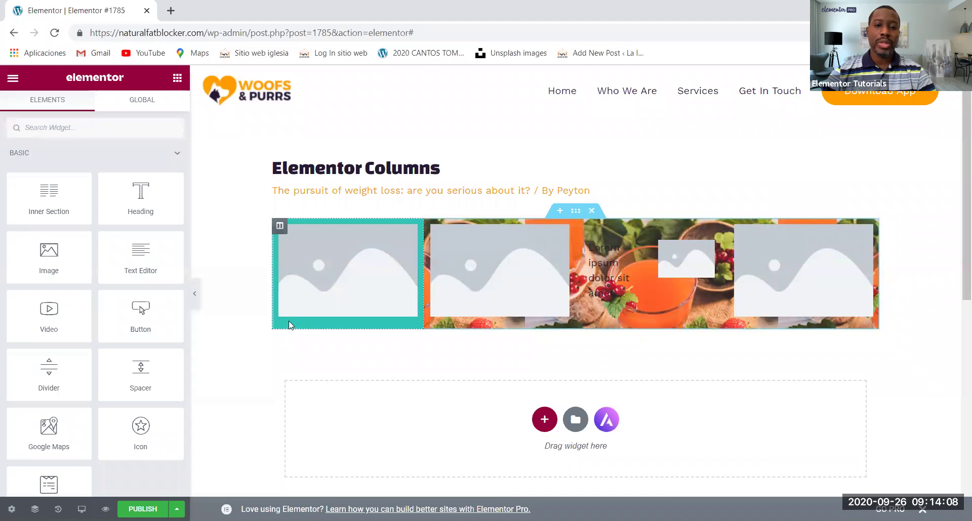
right_click(277, 224)
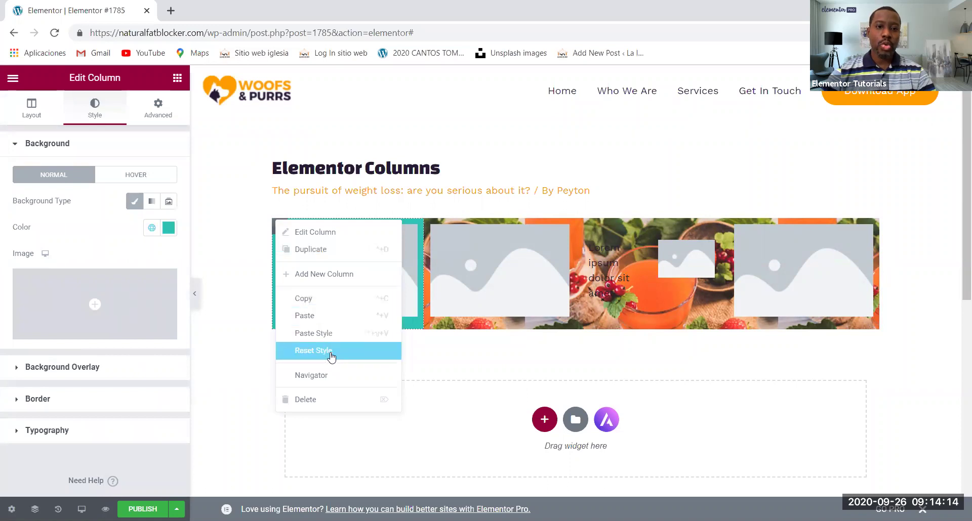
left_click(360, 353)
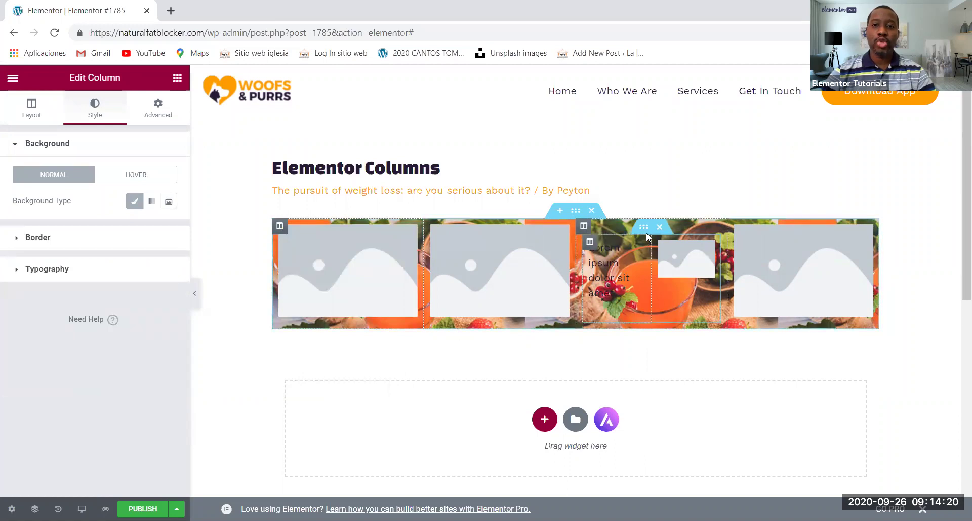
Give the inner section's first column, holding the text, a classic background in the global color Secondary
left_click(644, 229)
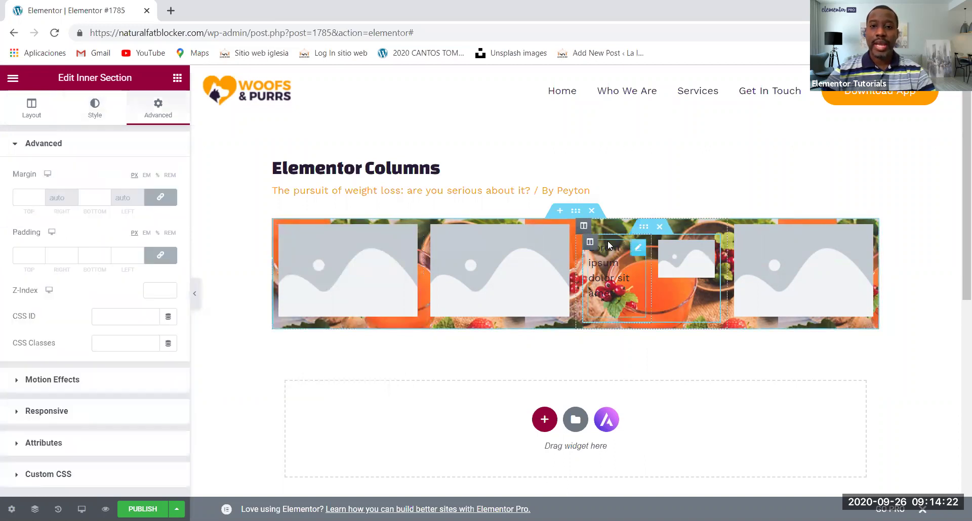
left_click(590, 243)
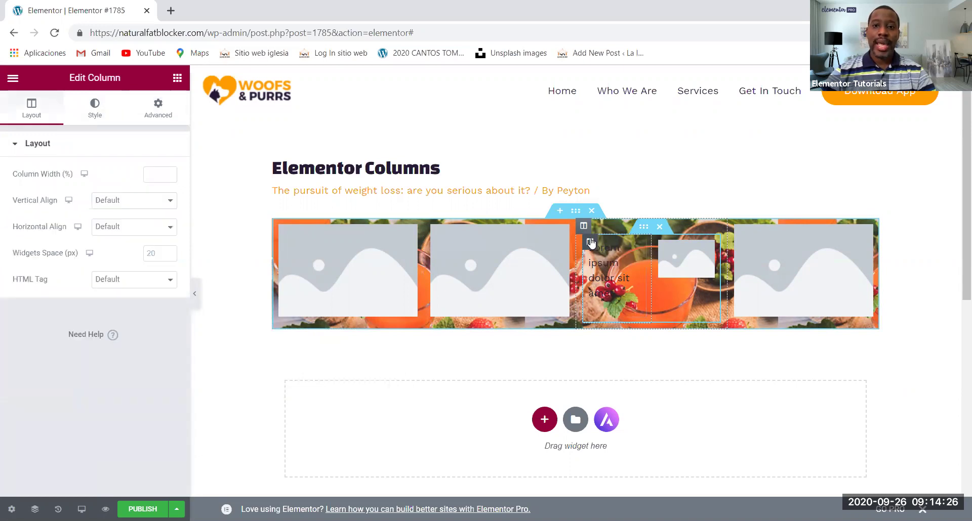
right_click(590, 243)
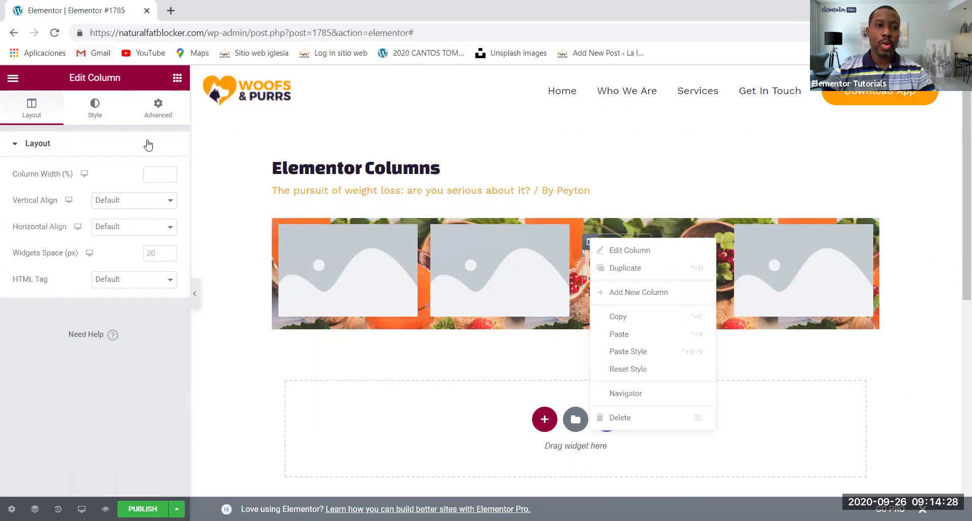
left_click(101, 114)
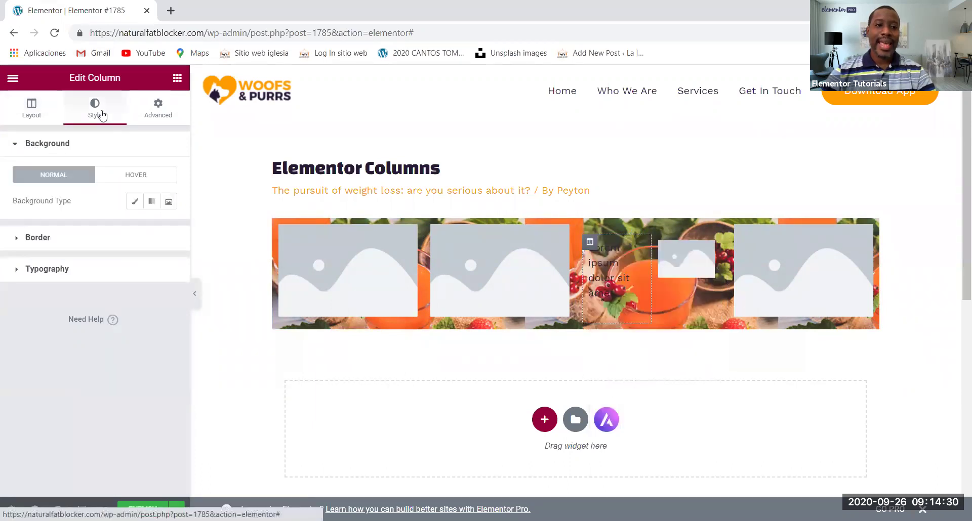
left_click(136, 202)
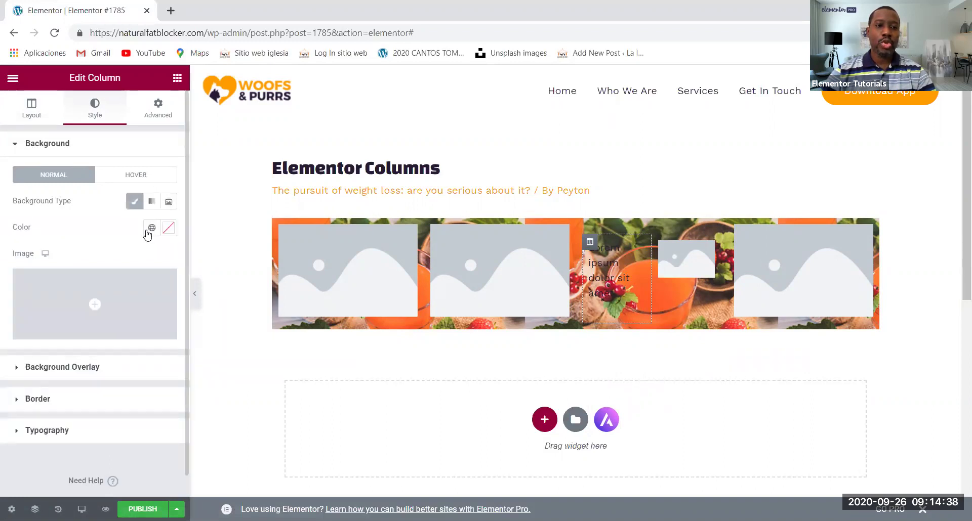
left_click(150, 229)
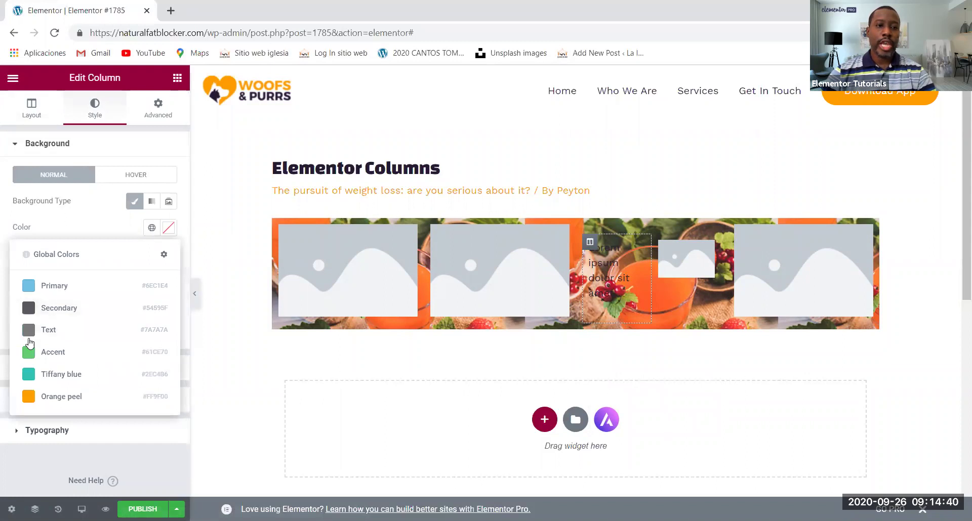
left_click(28, 309)
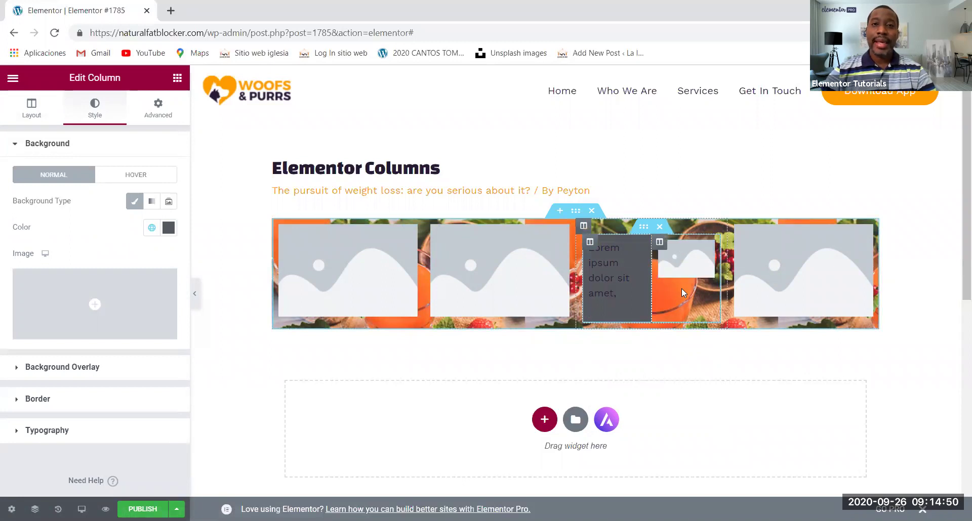
Copy the first inner column and paste its style onto the second inner column with the image
right_click(592, 242)
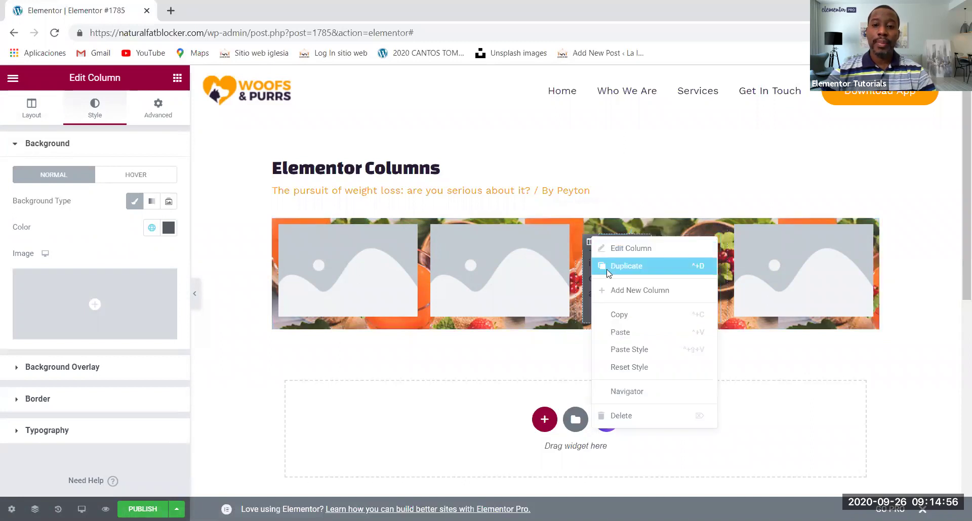
left_click(620, 316)
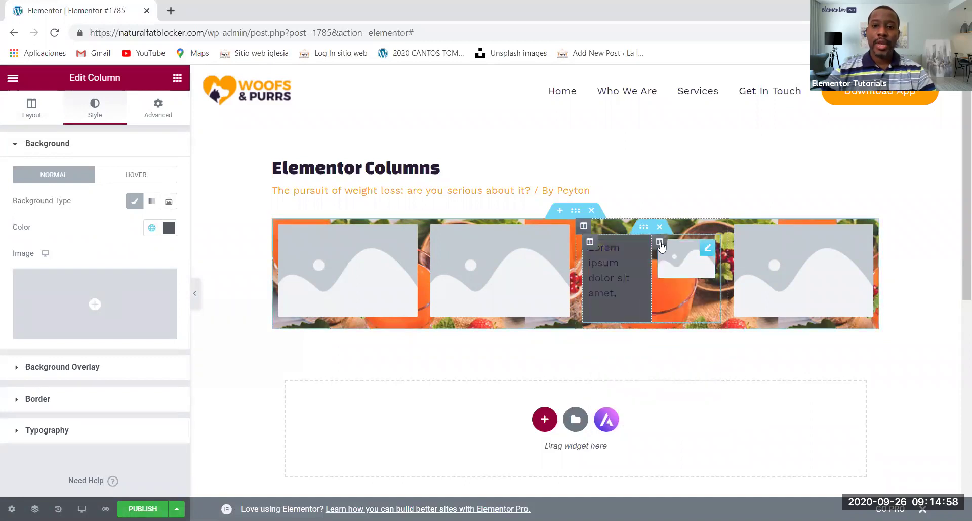
left_click(660, 241)
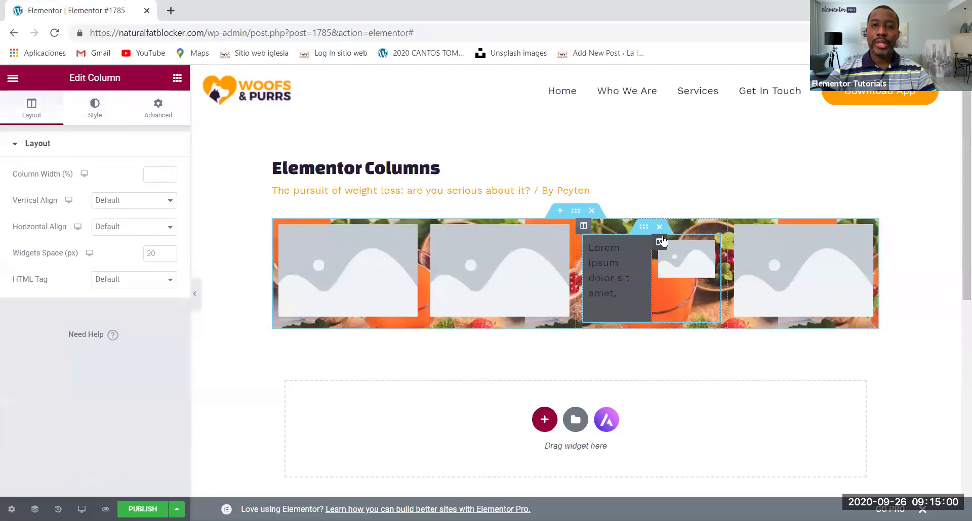
right_click(661, 241)
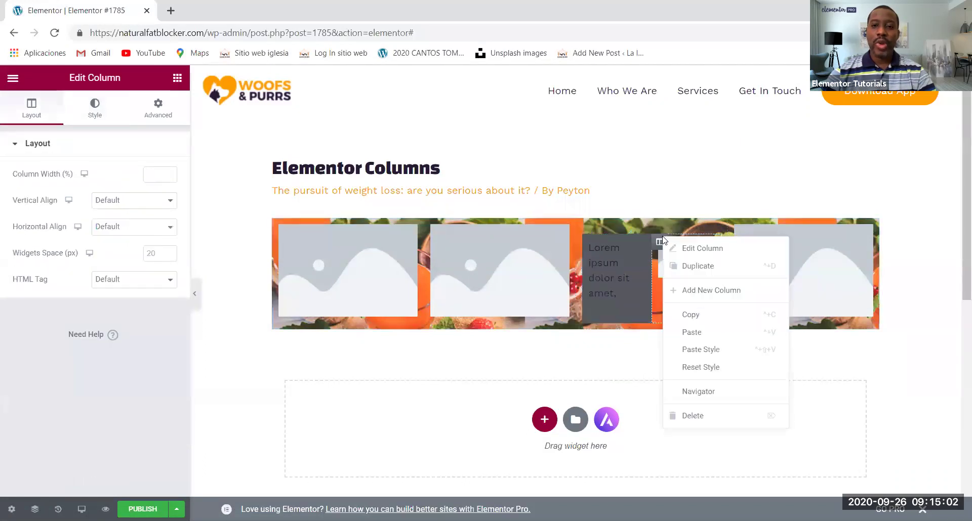
left_click(695, 357)
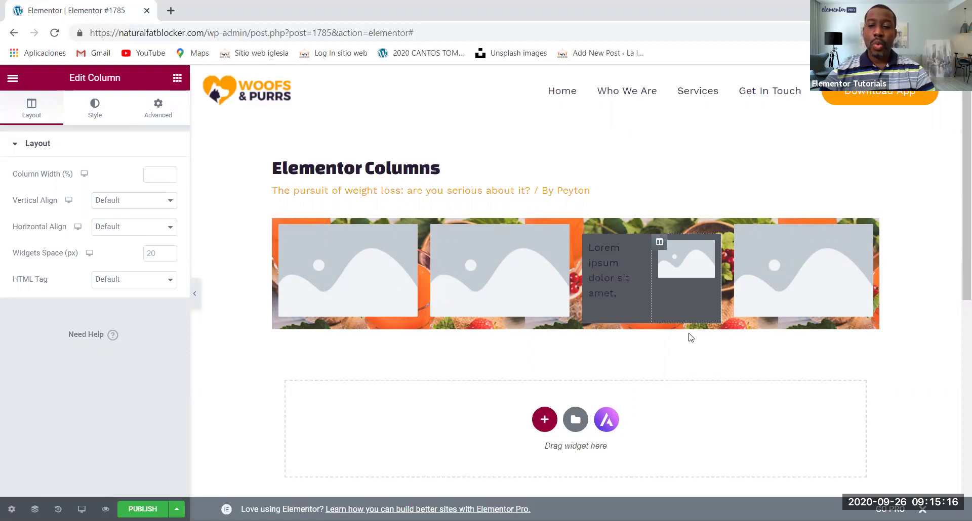
mouse_move(477, 295)
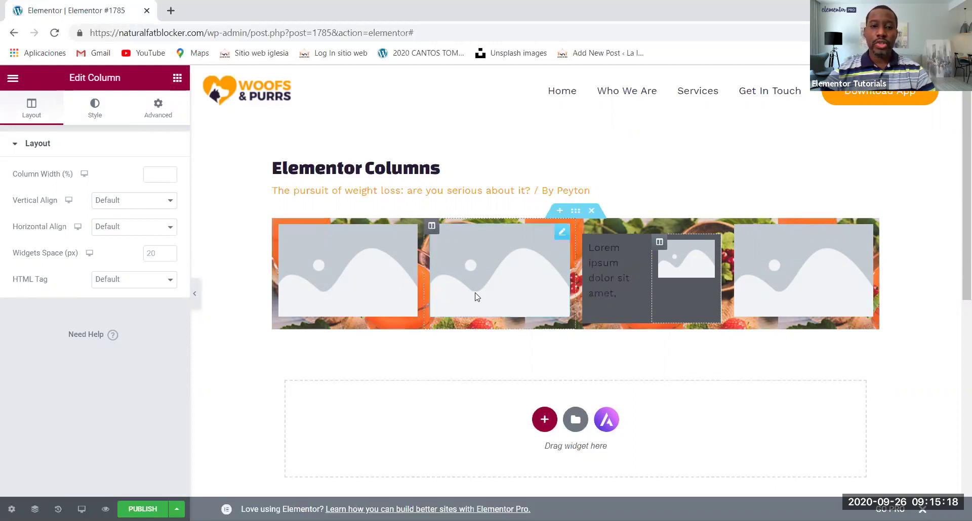
Review the layout settings of the four-column section, and the background and layout settings of its first column
left_click(576, 213)
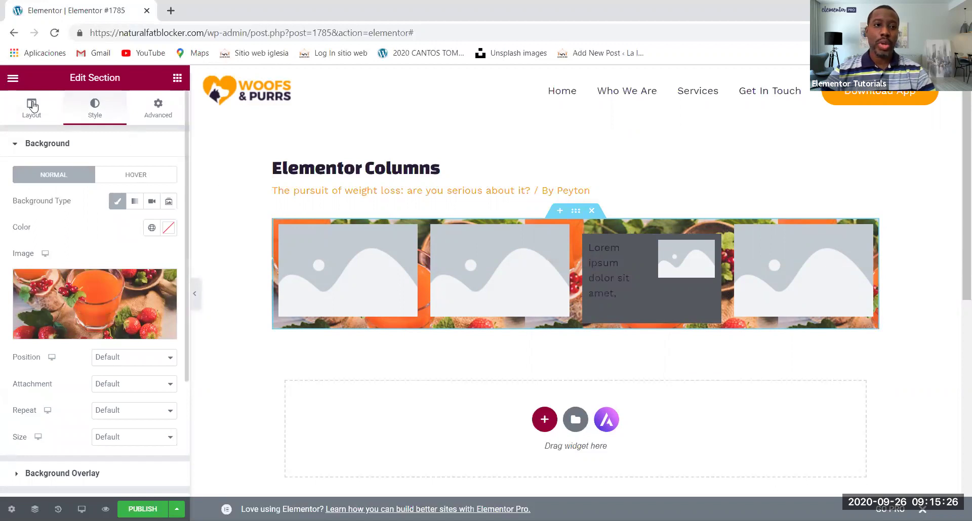
left_click(34, 107)
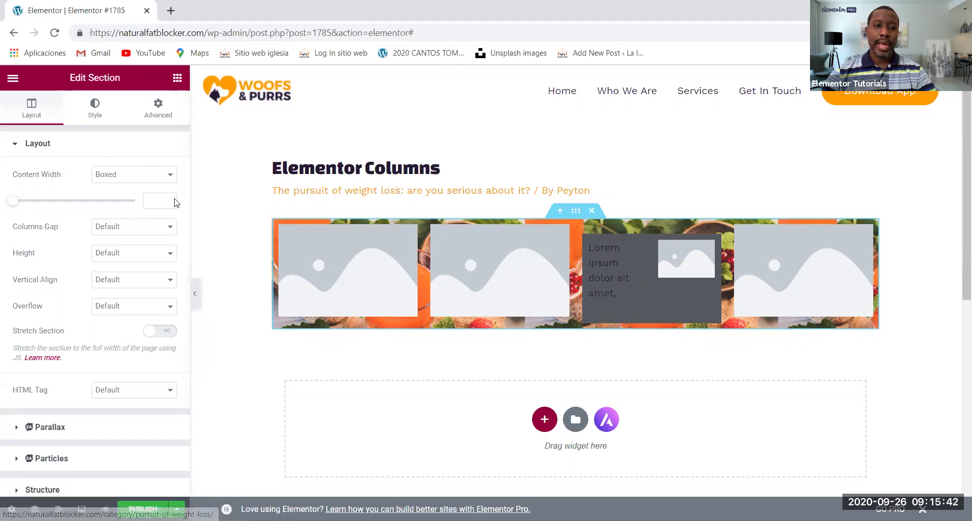
left_click(40, 147)
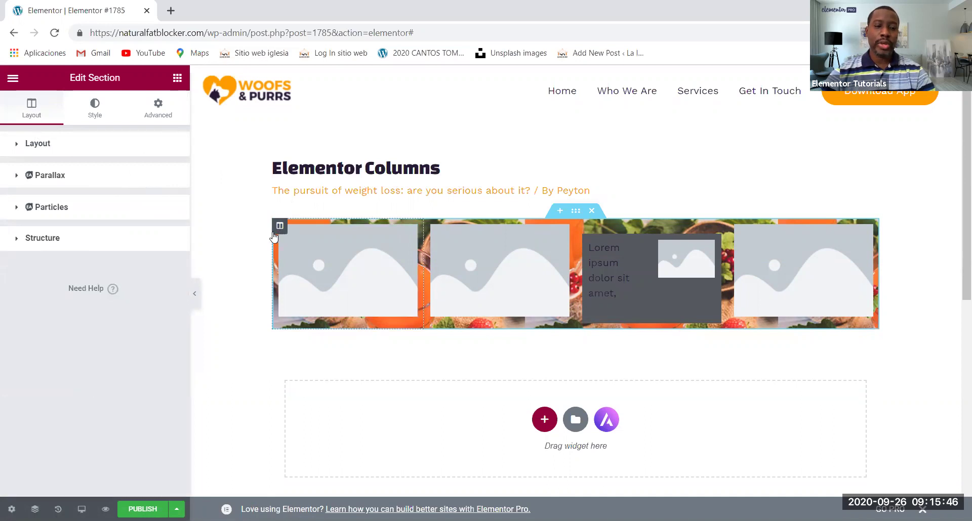
left_click(279, 229)
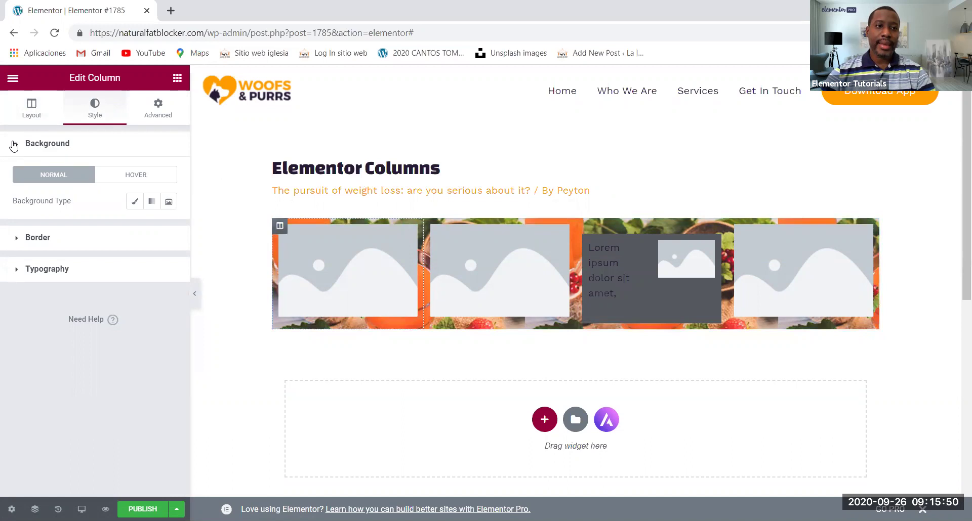
left_click(14, 144)
left_click(17, 117)
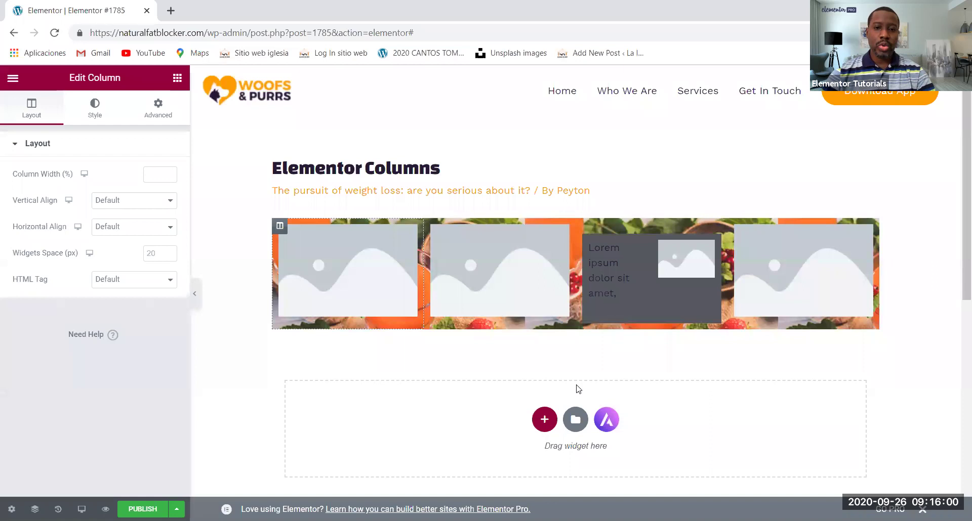
Delete the four-column section and add an Icon widget to the empty drop area
scroll(579, 389, "down", 3)
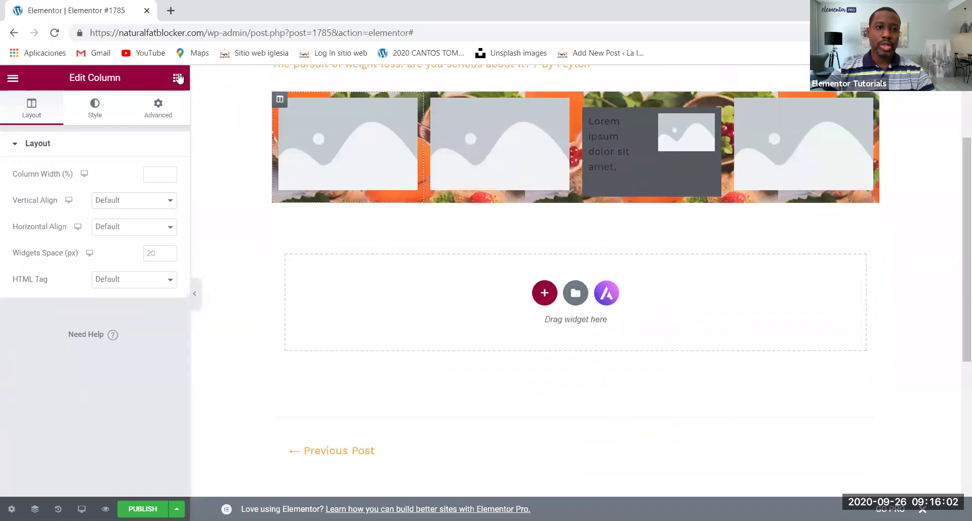
left_click(178, 78)
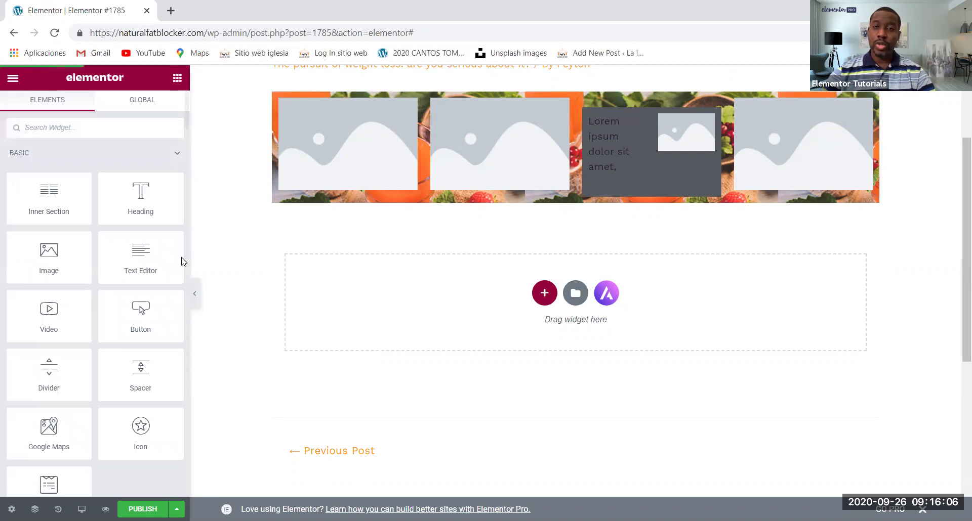
scroll(409, 252, "up", 3)
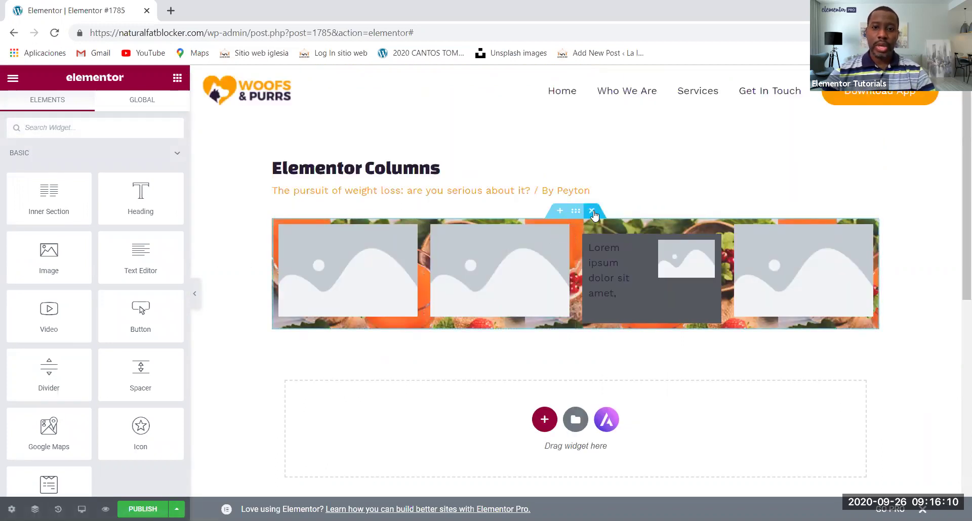
left_click(592, 211)
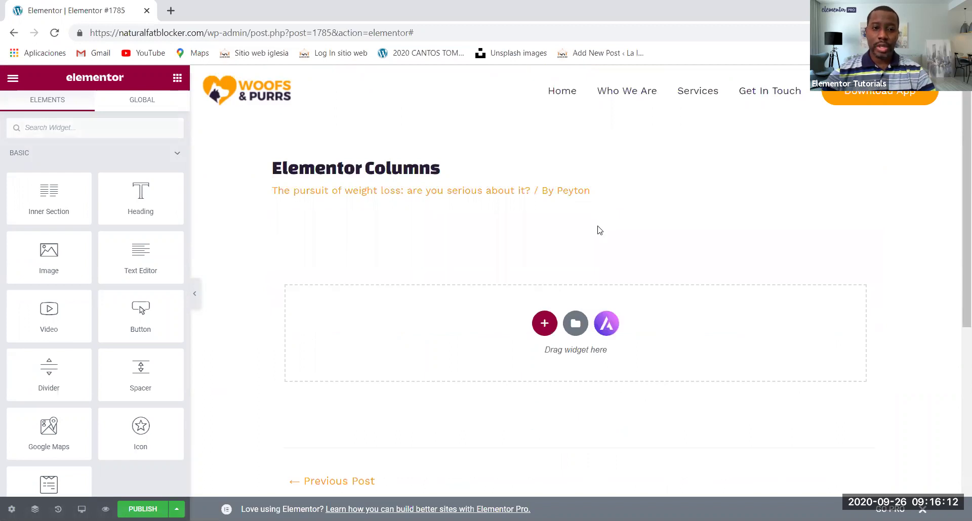
scroll(250, 92, "down", 1)
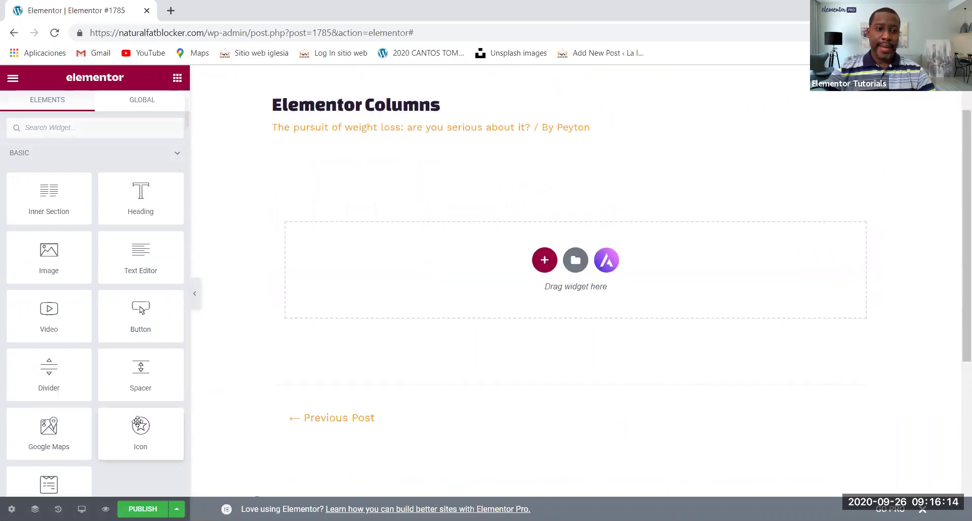
left_click_drag(141, 439, 567, 263)
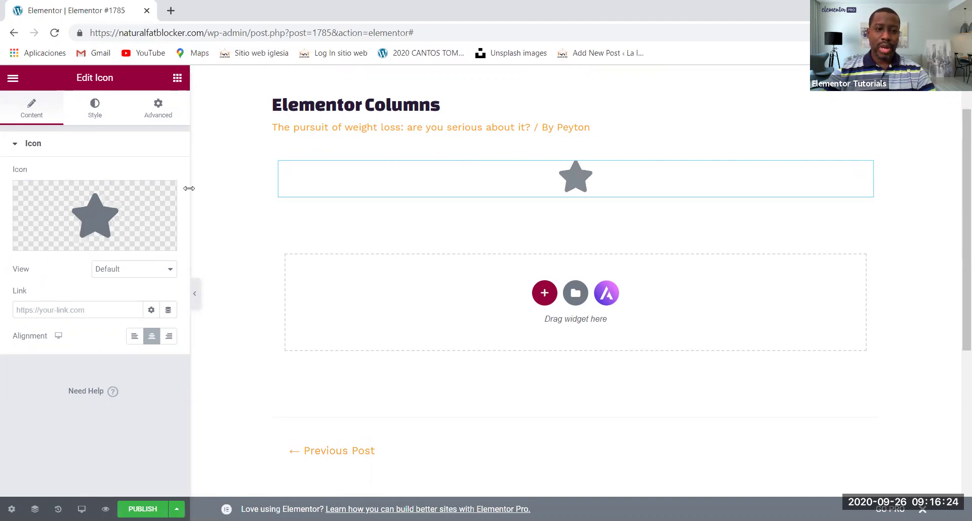
Give the star icon widget a classic background in the global color Primary
left_click(118, 122)
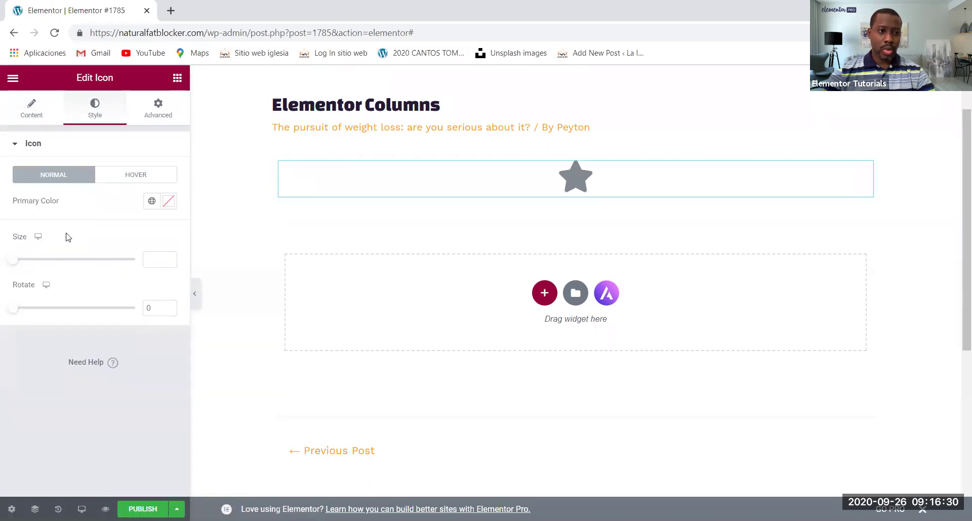
left_click(155, 109)
scroll(68, 457, "down", 2)
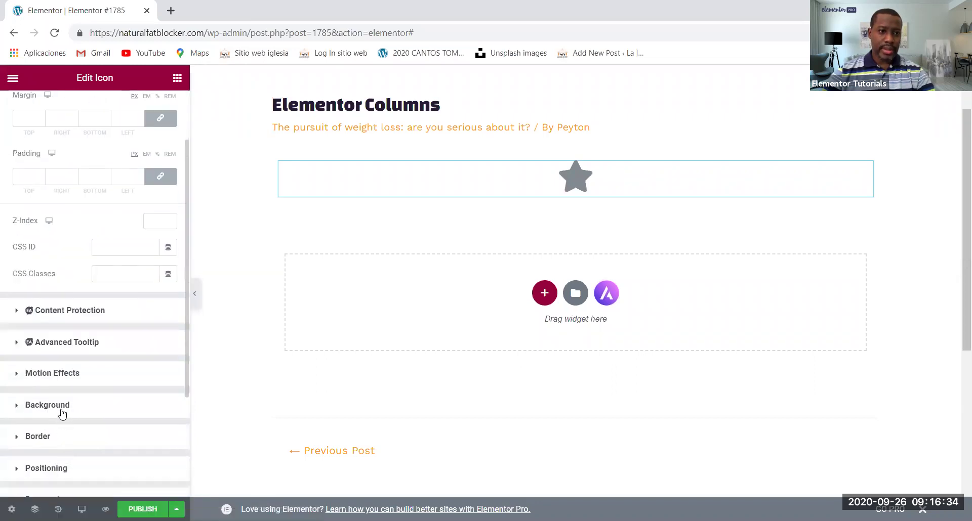
left_click(81, 405)
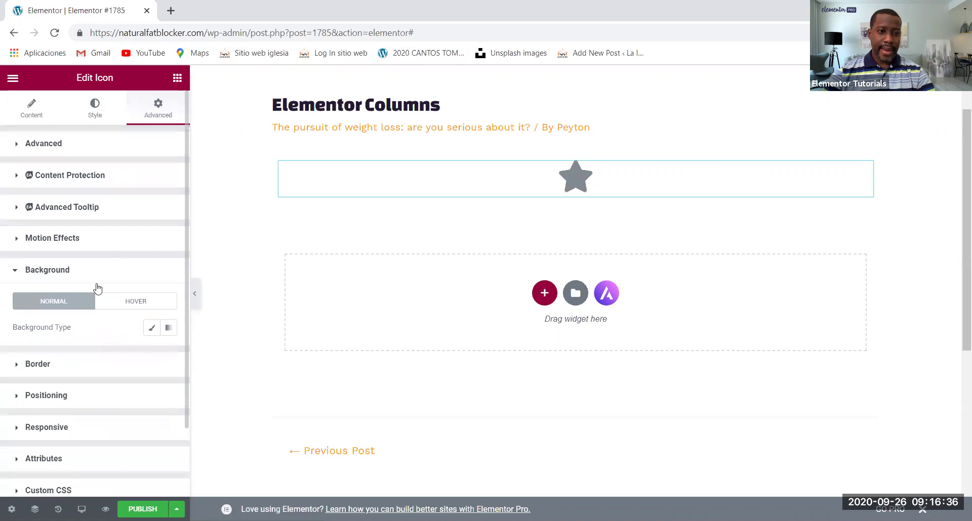
scroll(103, 359, "down", 2)
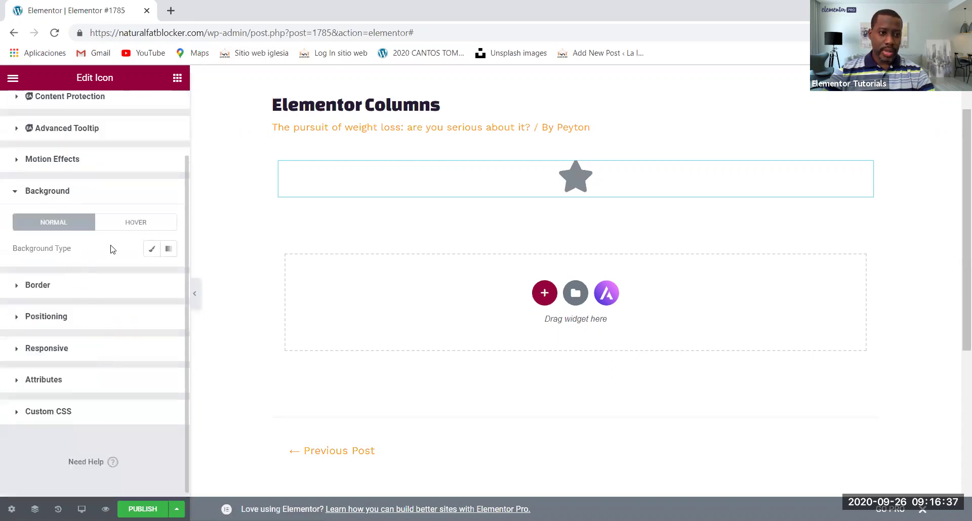
left_click(152, 248)
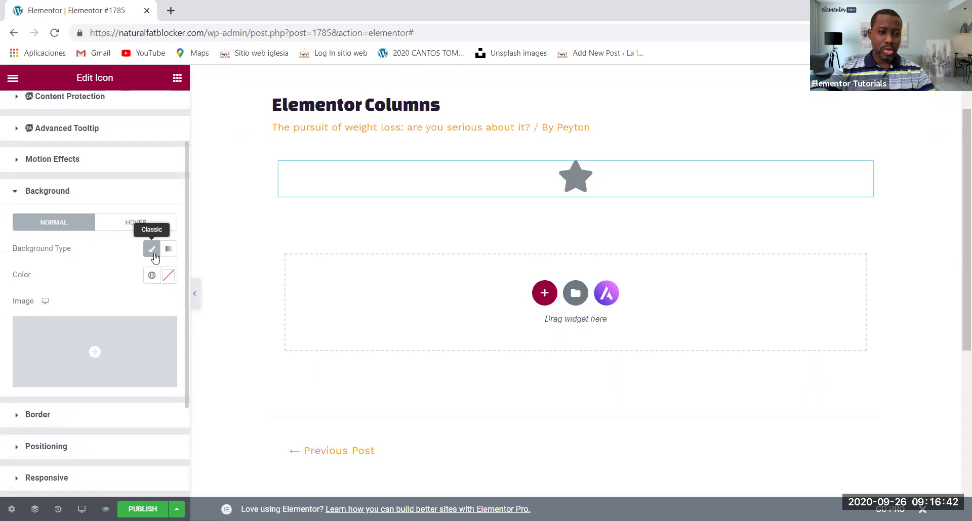
left_click(152, 275)
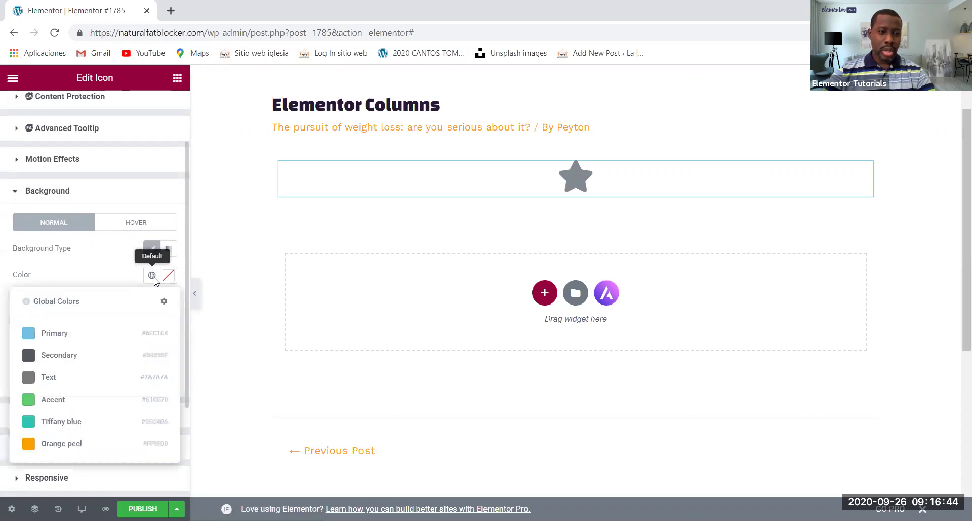
left_click(35, 341)
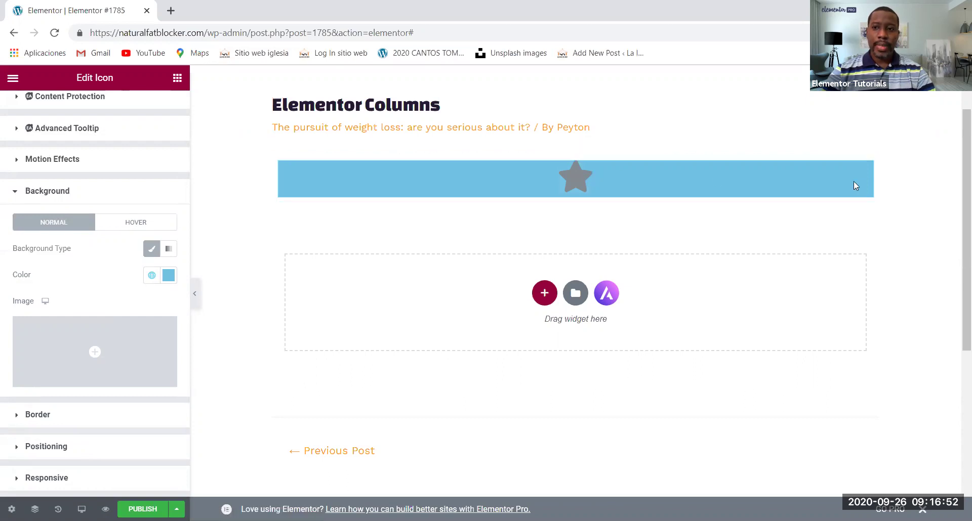
Copy the star icon widget and paste it twice into the section, making a stack of three icons
right_click(795, 187)
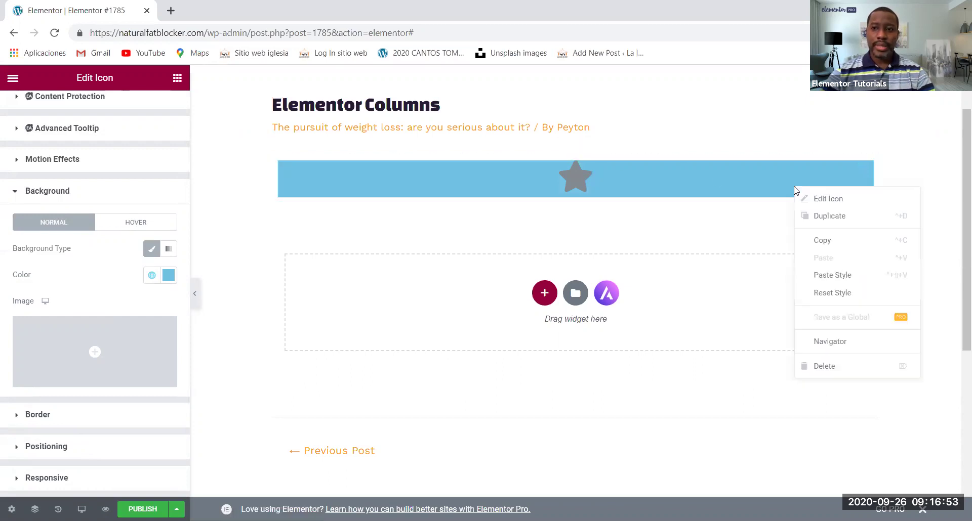
left_click(823, 240)
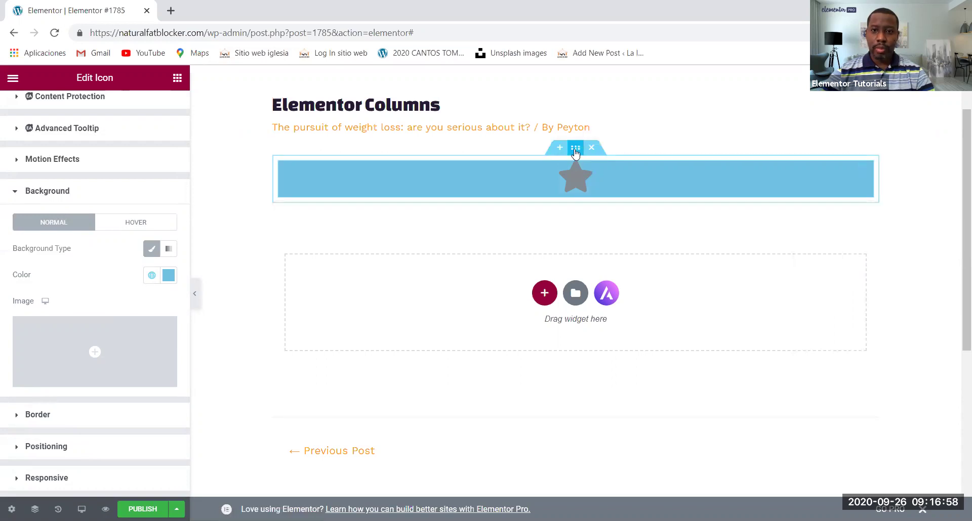
right_click(575, 151)
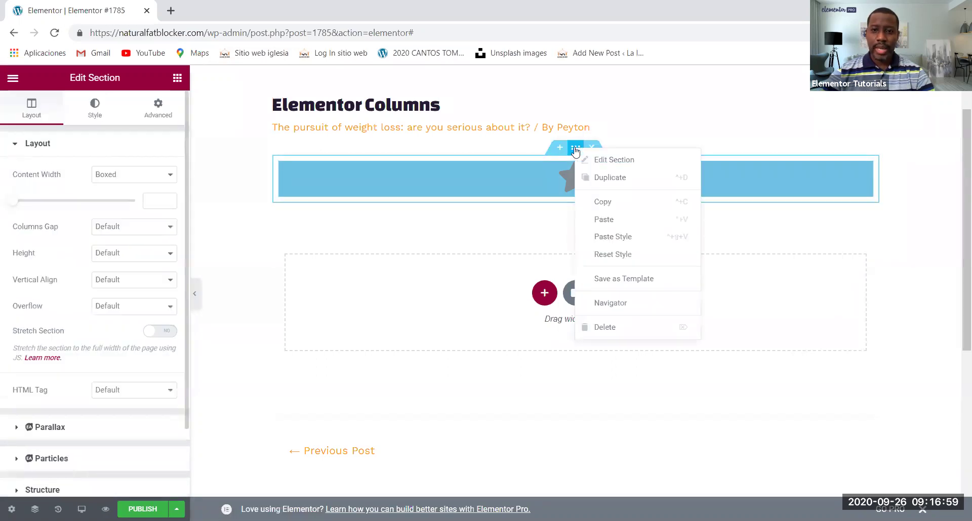
left_click(603, 219)
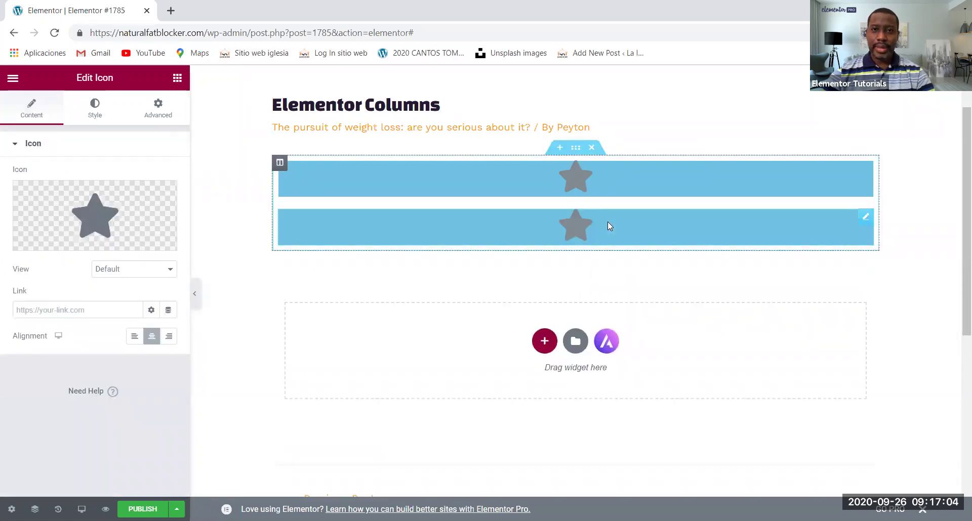
right_click(579, 155)
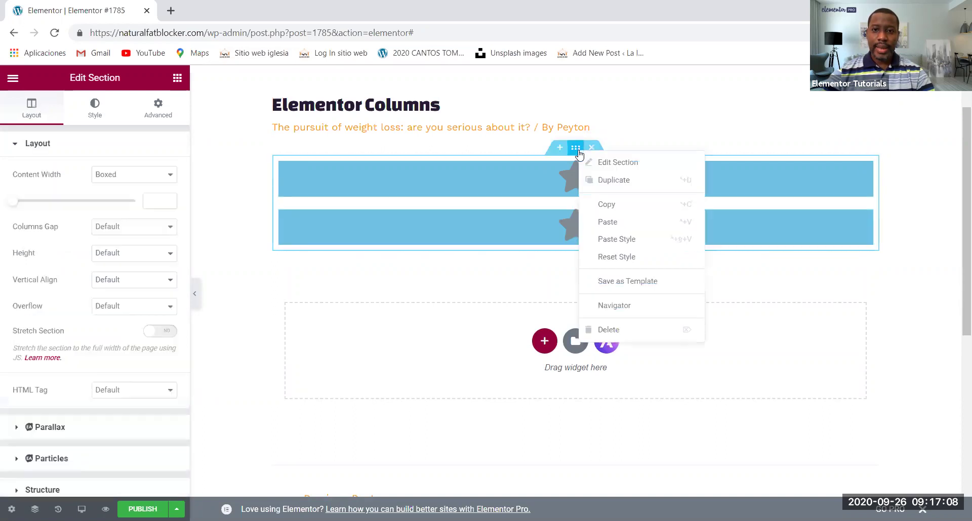
left_click(608, 221)
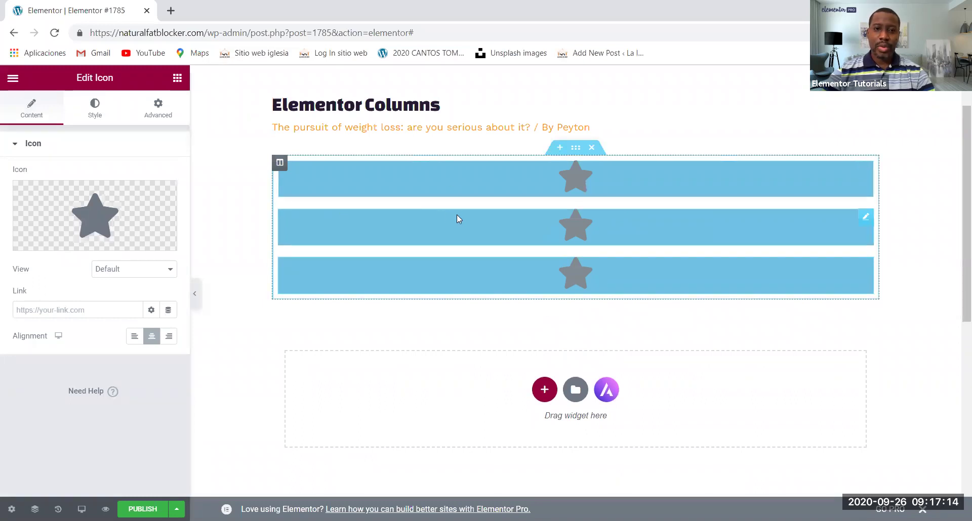
Replace the middle widget's star with the Store icon from the icon library
left_click(89, 216)
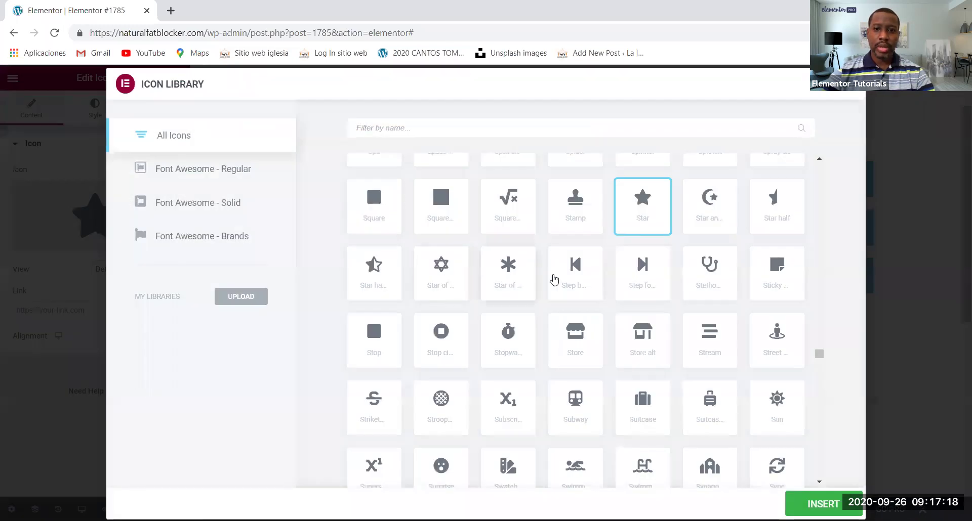
left_click(577, 343)
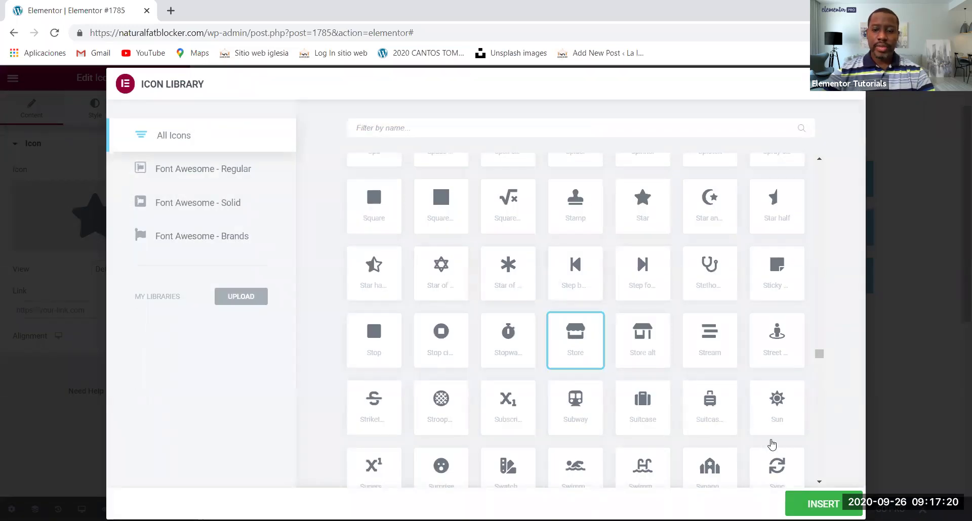
left_click(823, 505)
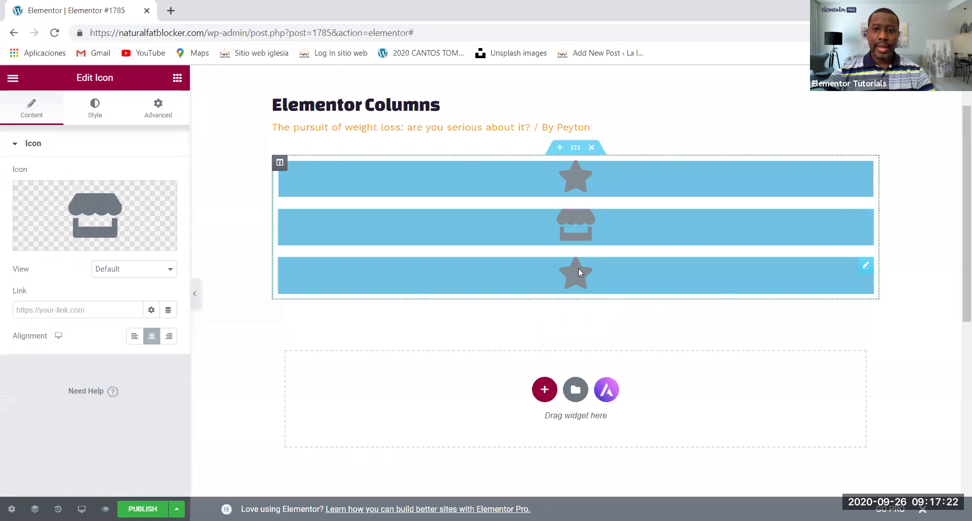
Replace the bottom widget's star with the swimmer icon from the icon library
left_click(577, 269)
left_click(112, 215)
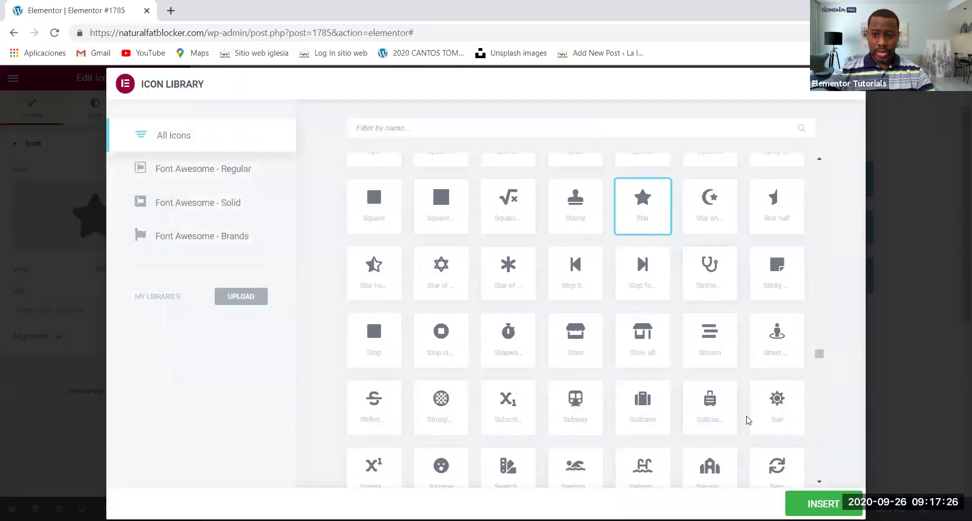
left_click(590, 472)
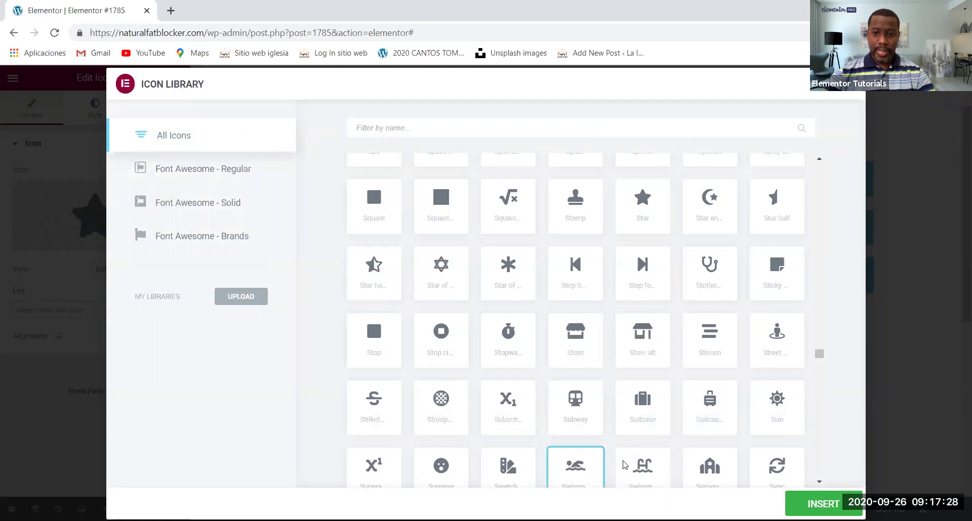
left_click(801, 506)
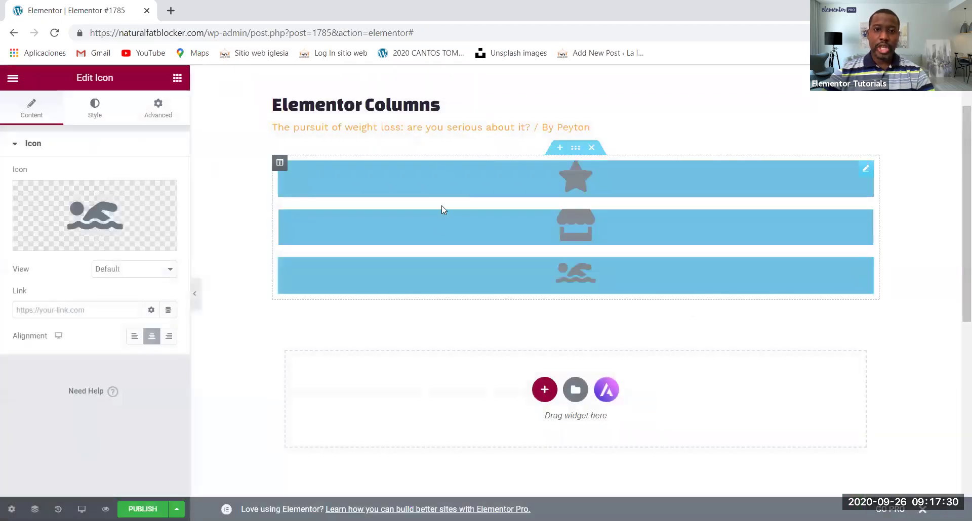
Set the swimmer icon widget's background to the global color Orange peel
left_click(90, 104)
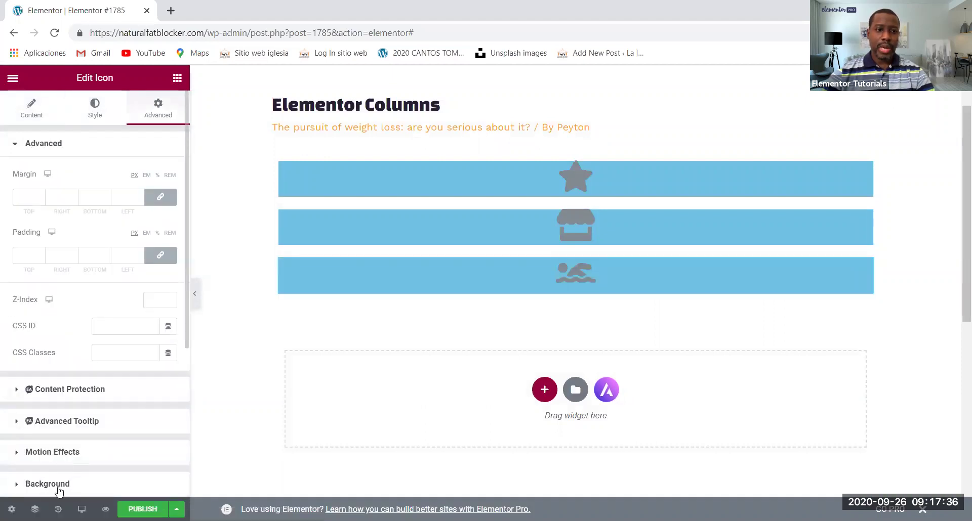
left_click(58, 487)
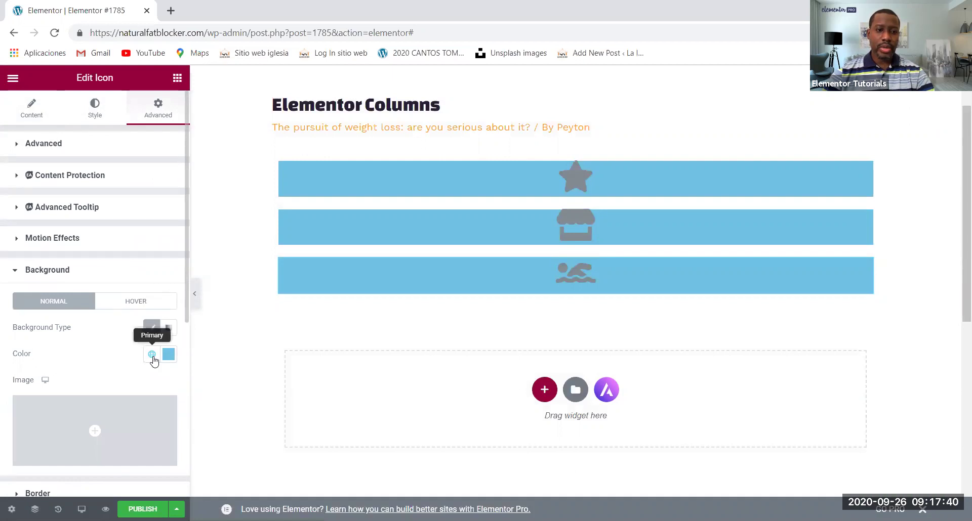
left_click(152, 356)
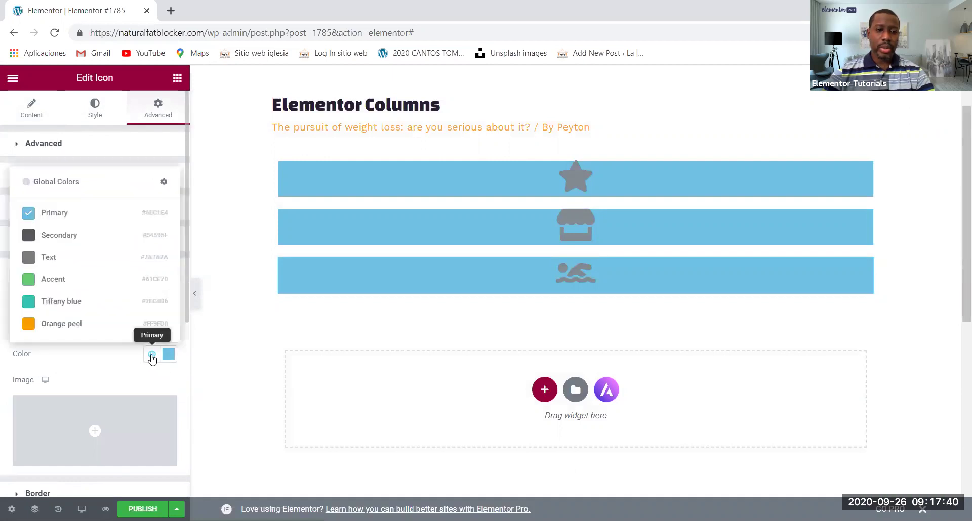
left_click(29, 324)
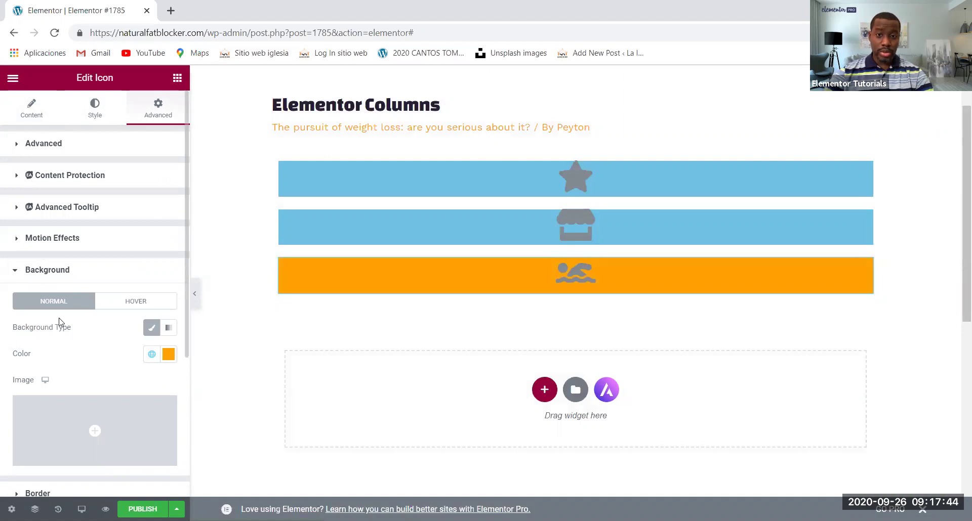
Set the Store icon widget's background to the global color Accent
left_click(537, 226)
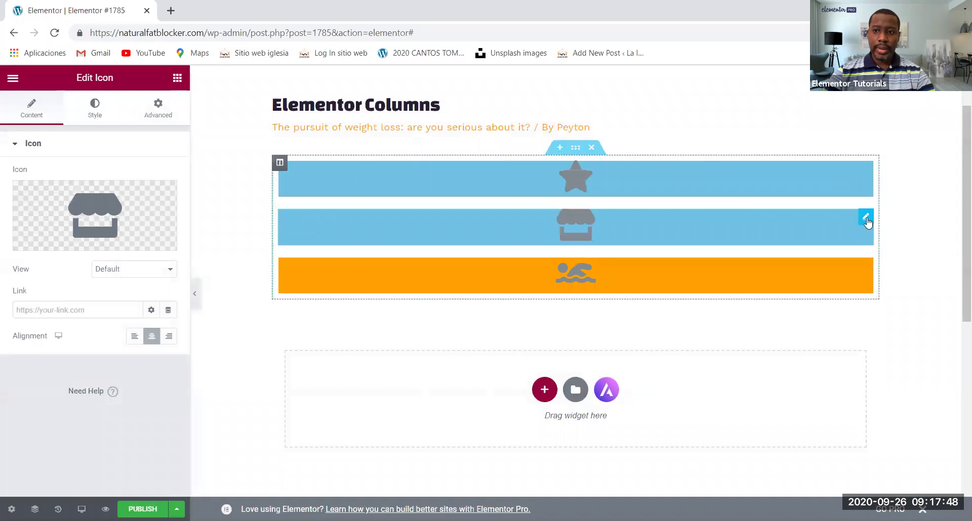
mouse_move(63, 227)
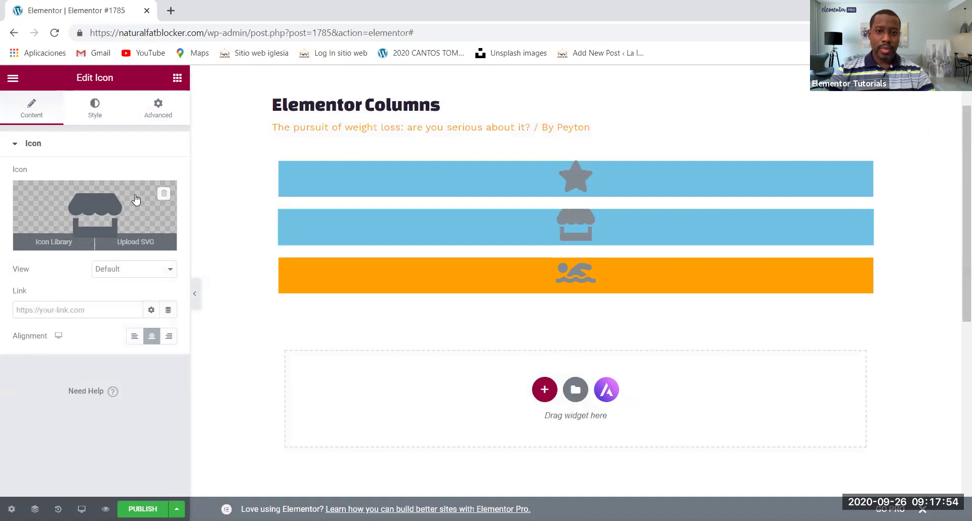
left_click(157, 108)
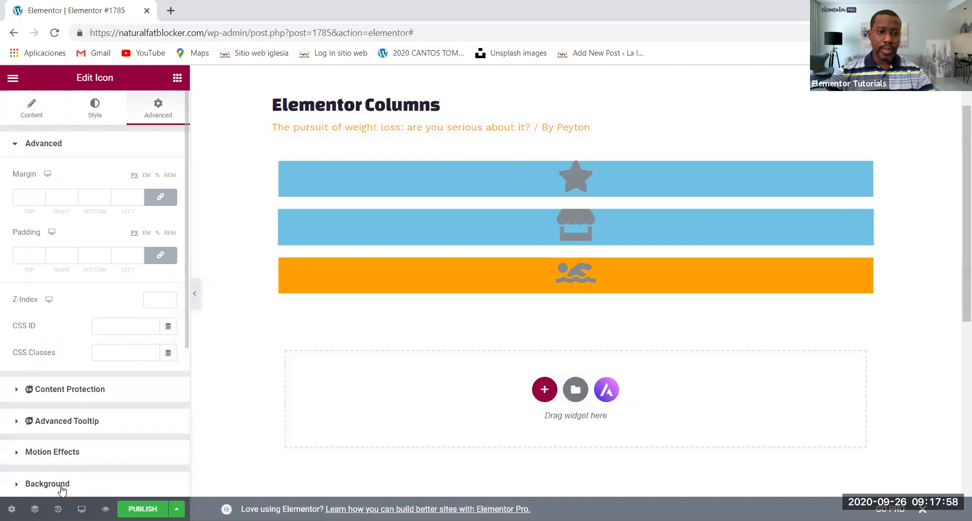
left_click(95, 484)
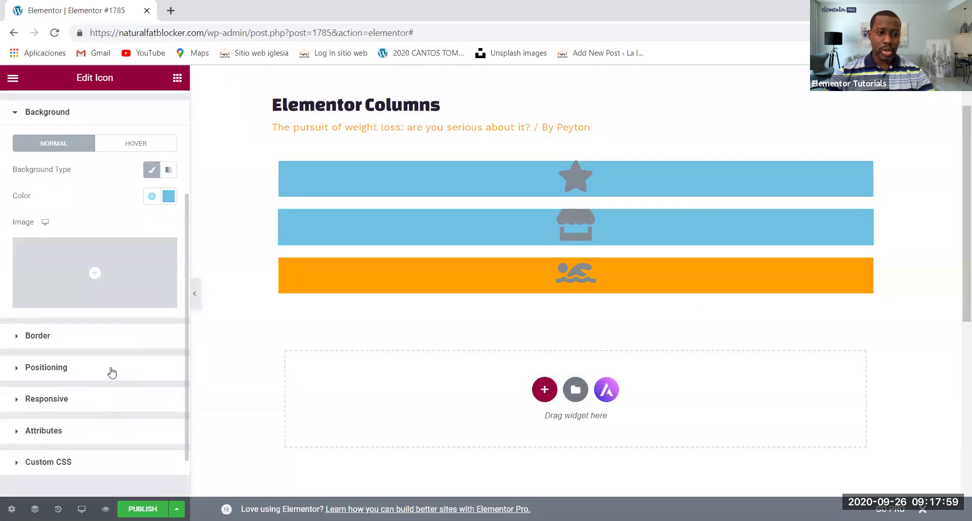
left_click(168, 199)
left_click(150, 198)
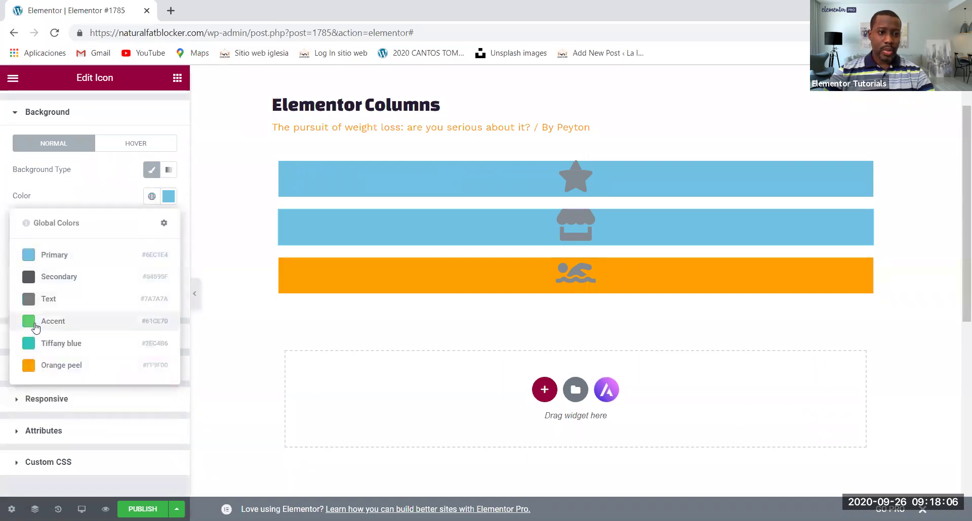
left_click(35, 324)
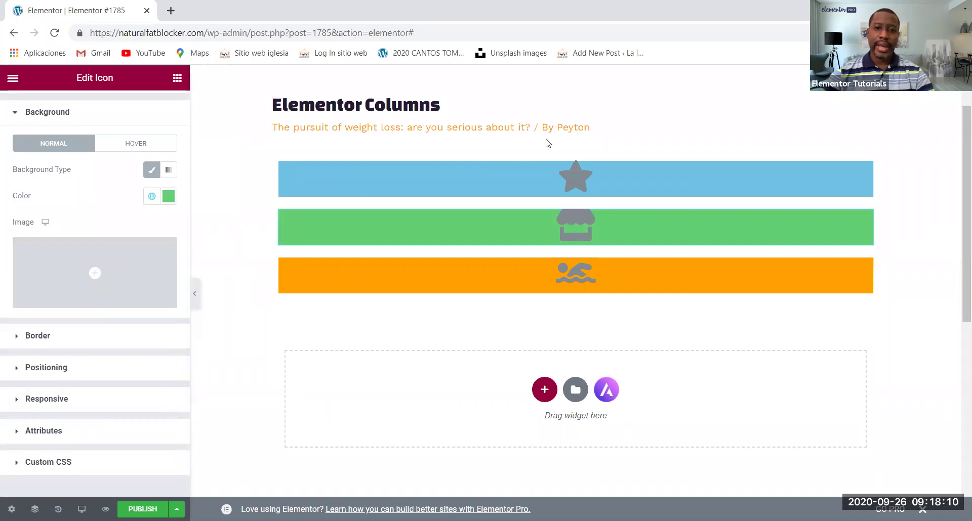
left_click(318, 147)
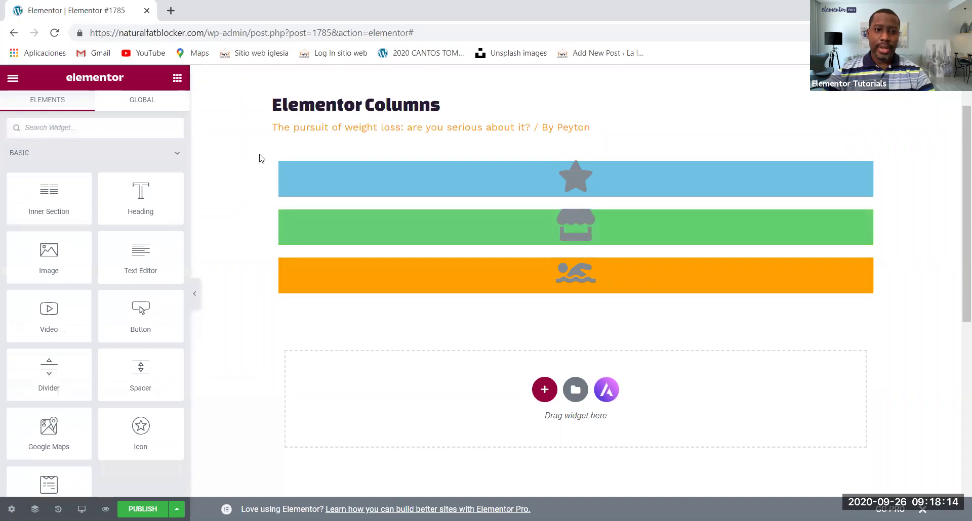
Compare the layout settings of the column holding the three icons with those of its section
left_click(280, 163)
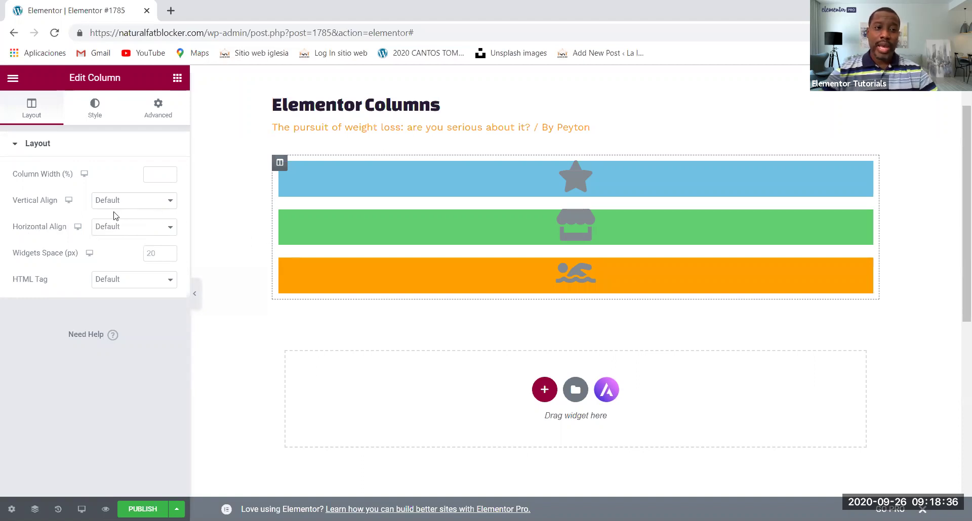
left_click(575, 147)
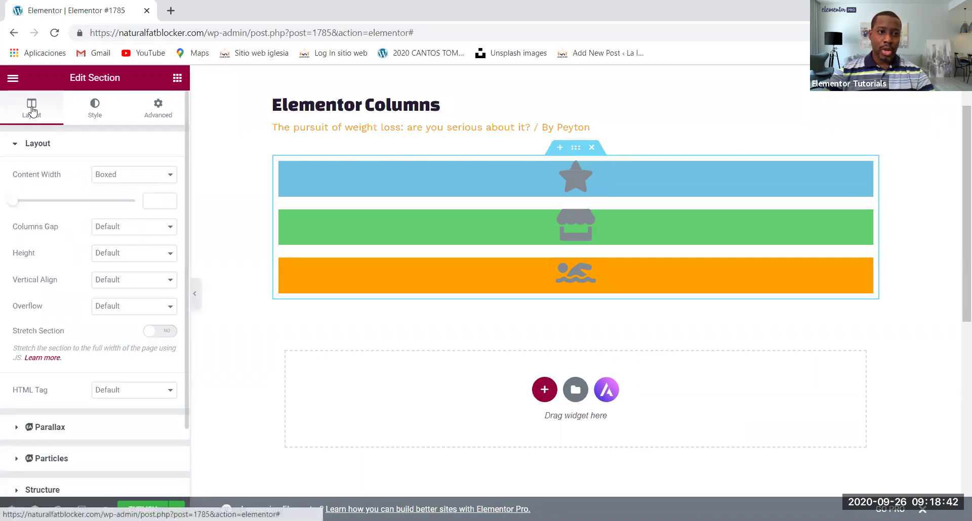
left_click(29, 146)
left_click(29, 147)
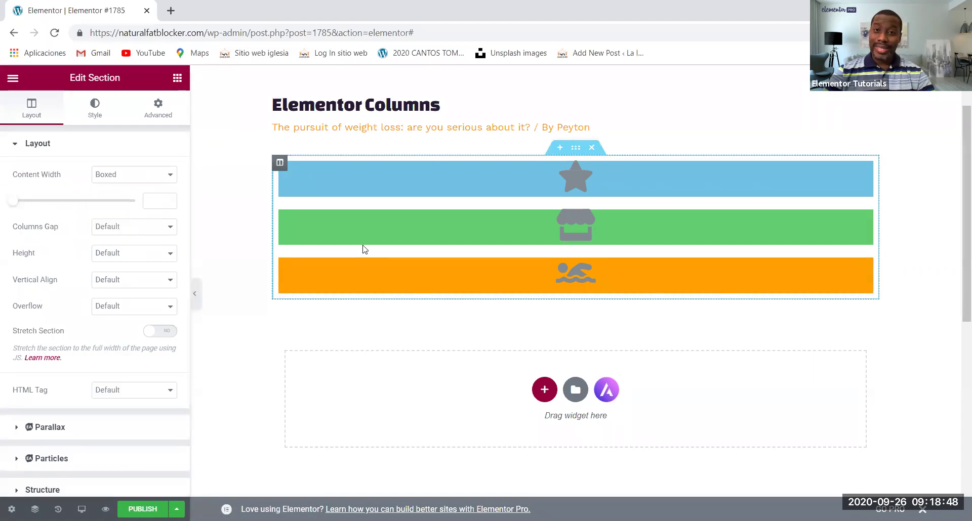
left_click(284, 169)
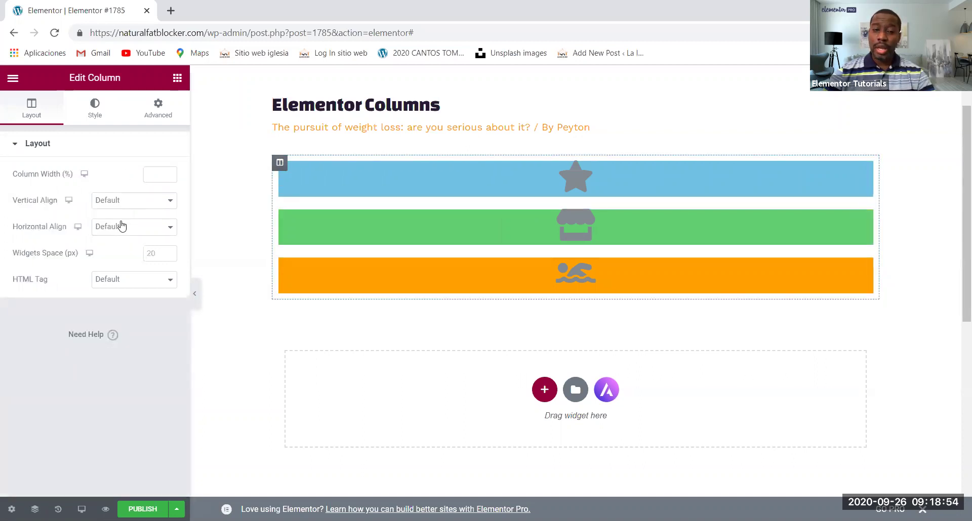
Set the star icon widget's positioning width to Inline (auto)
left_click(557, 172)
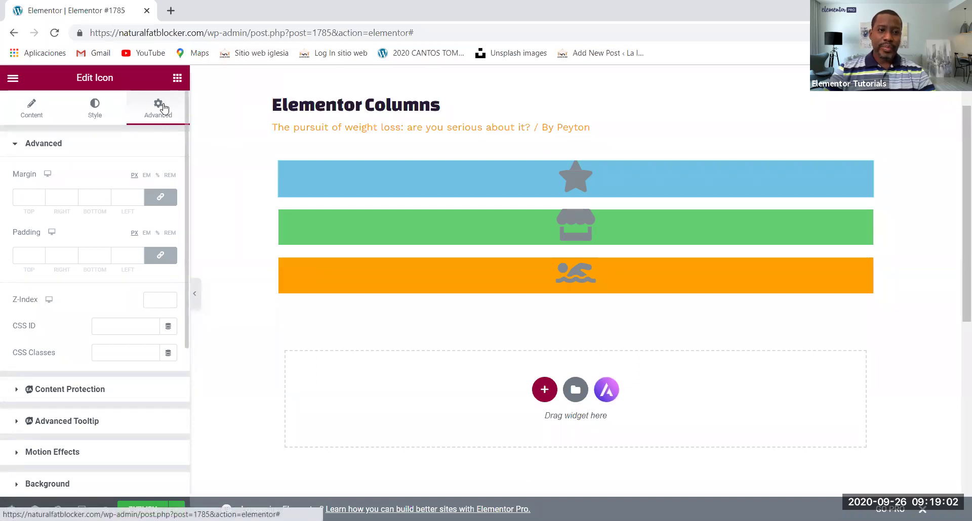
scroll(84, 373, "down", 2)
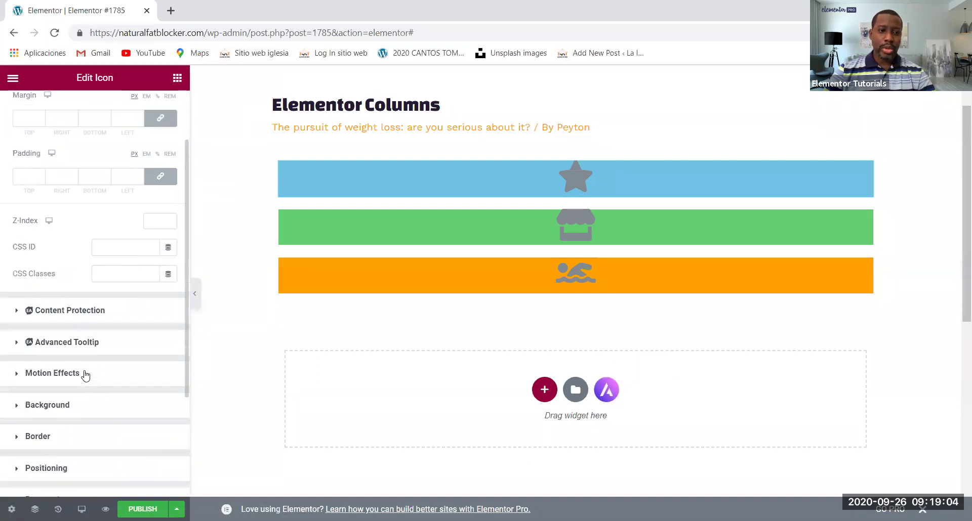
left_click(53, 470)
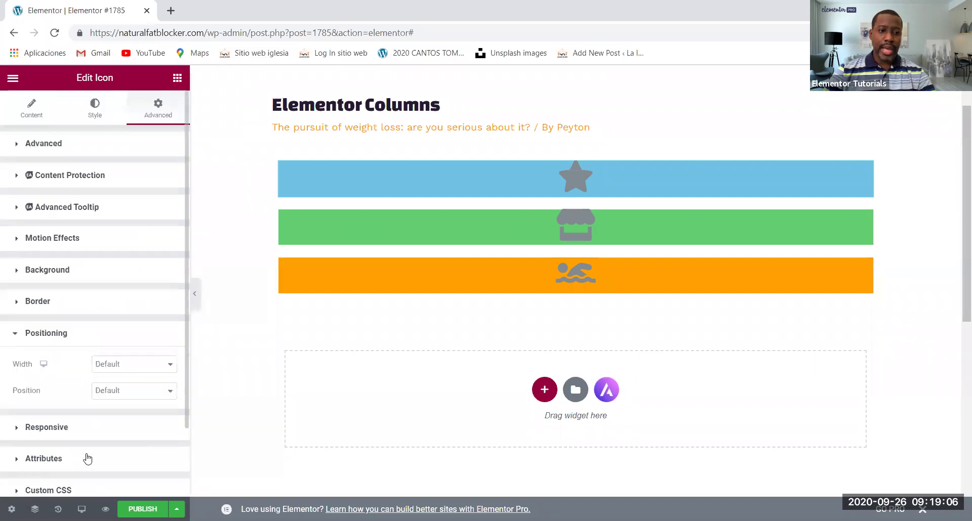
scroll(91, 436, "down", 1)
left_click(142, 282)
left_click(128, 314)
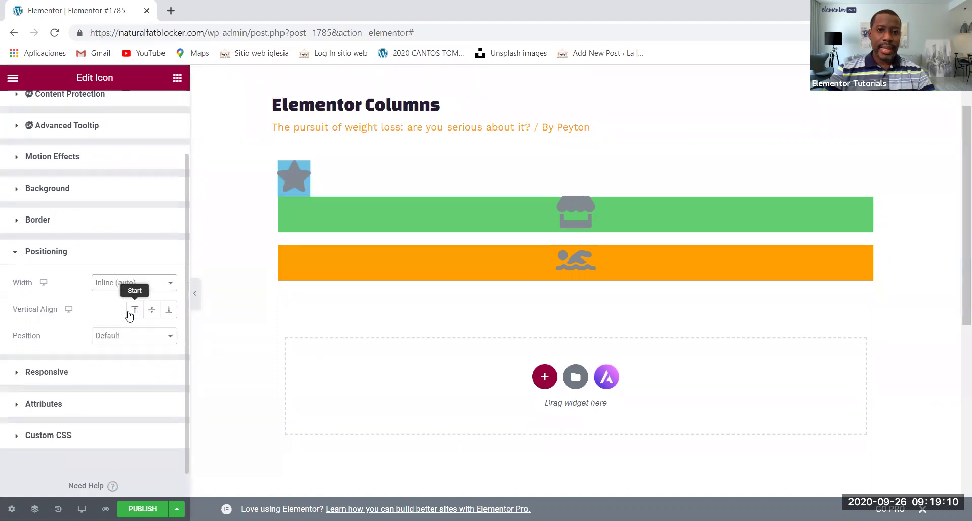
Set the Store icon widget's positioning width to Inline (auto)
left_click(431, 209)
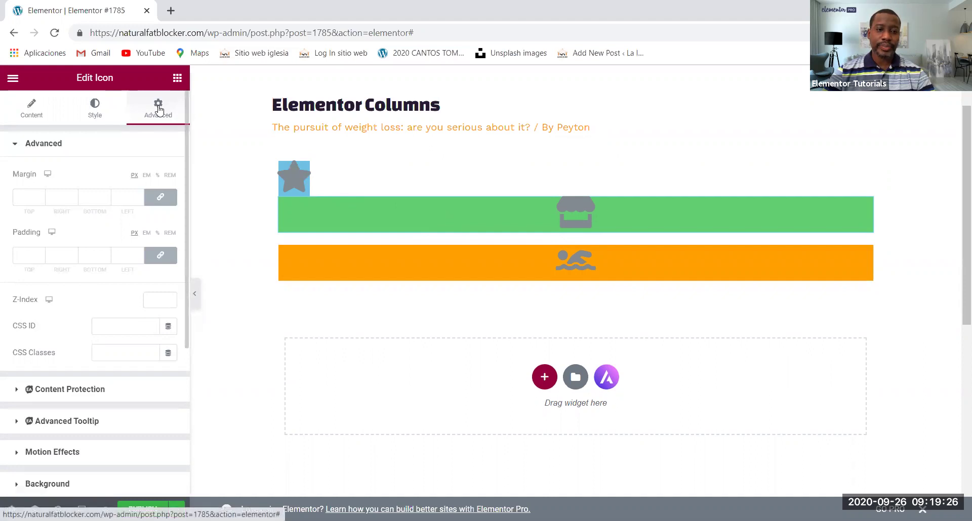
scroll(76, 402, "down", 2)
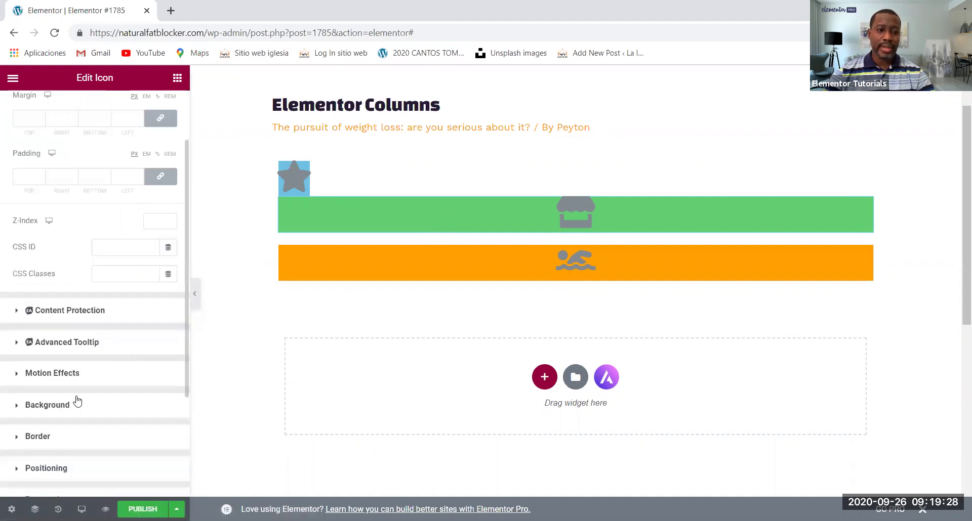
left_click(43, 468)
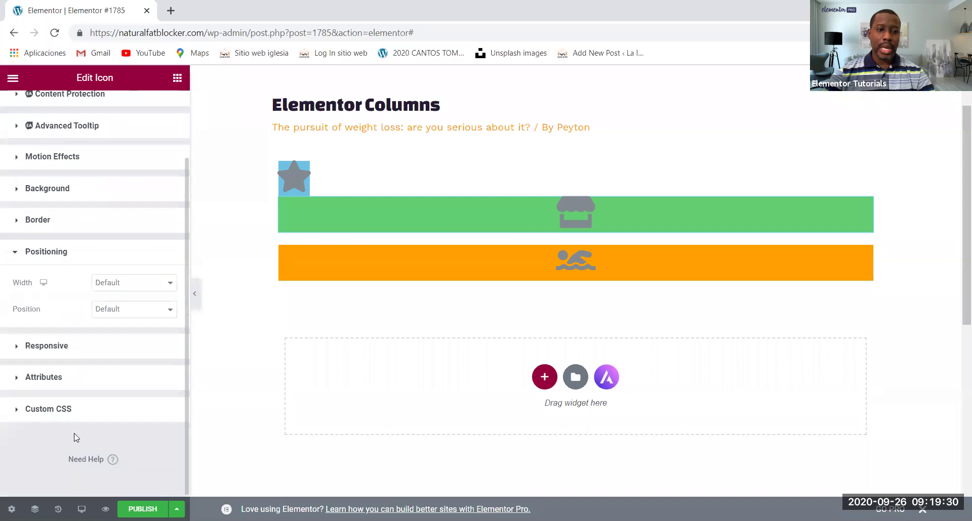
left_click(146, 293)
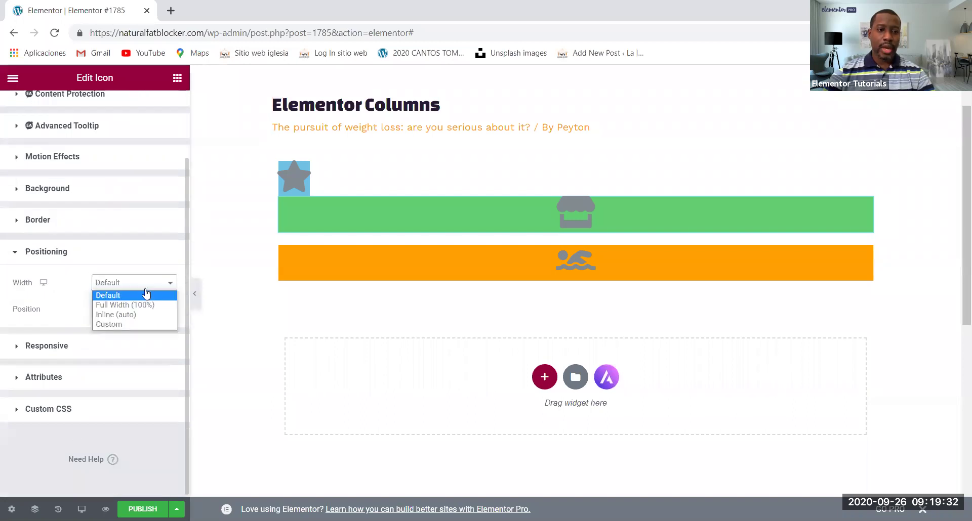
left_click(137, 314)
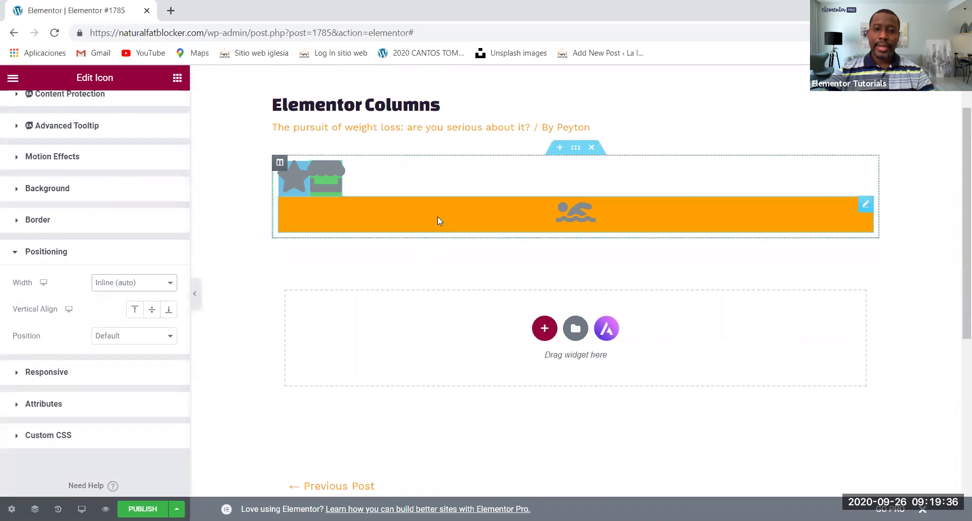
Set the swimmer icon widget's positioning width to Inline (auto)
scroll(142, 213, "up", 5)
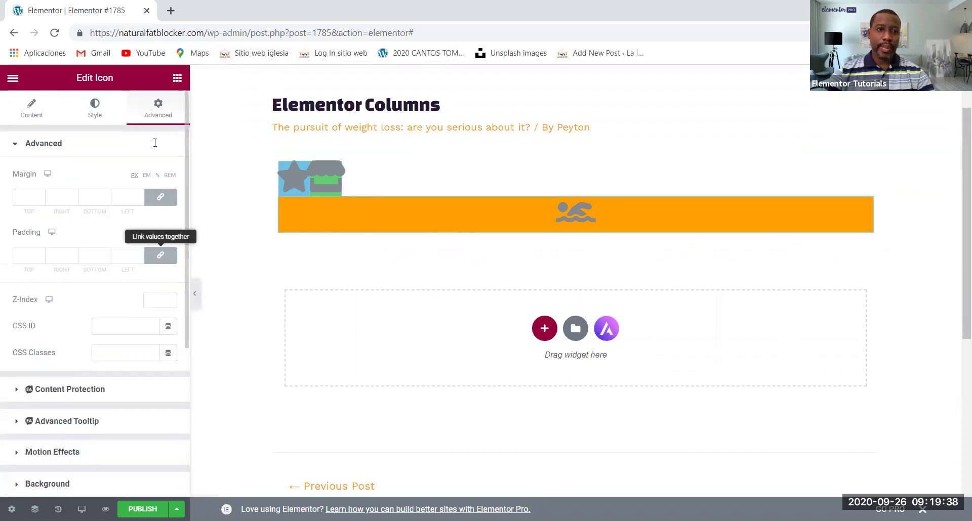
scroll(127, 329, "down", 3)
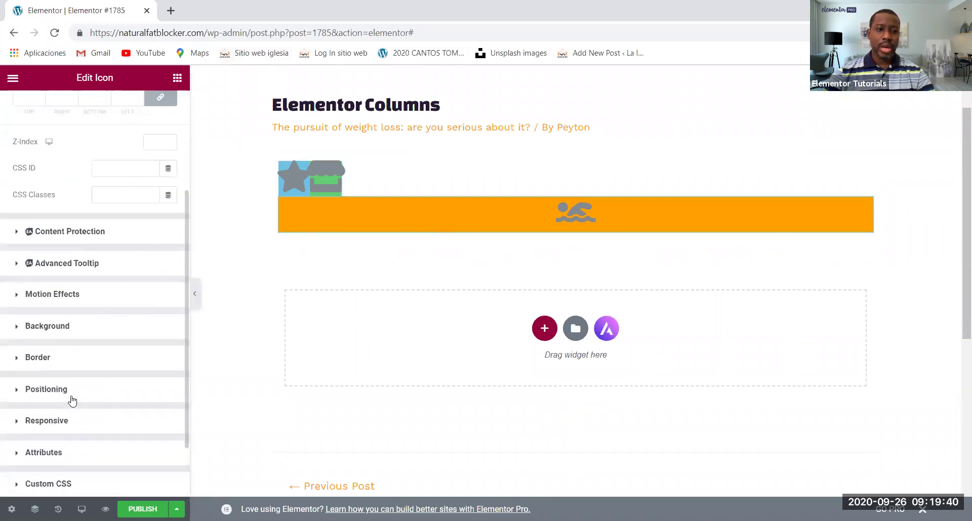
left_click(71, 393)
left_click(129, 366)
left_click(134, 397)
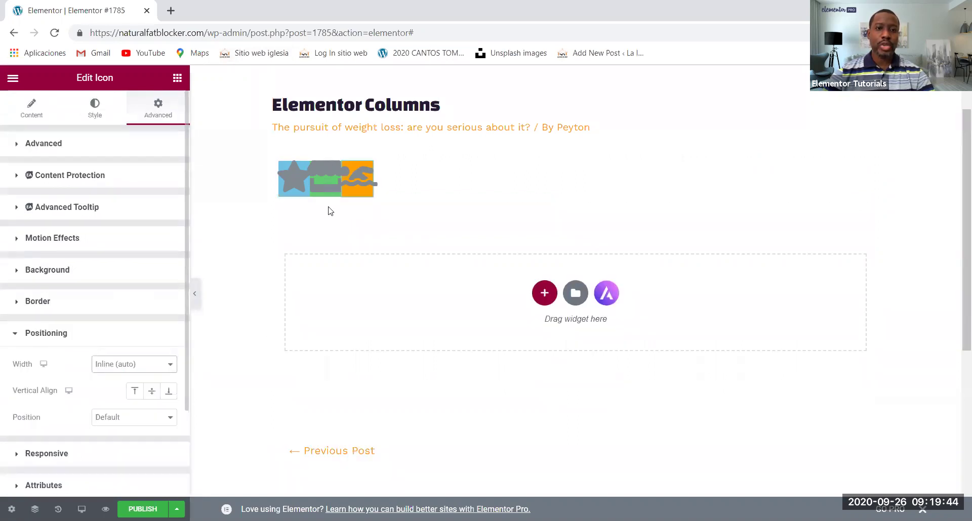
Try Center, Space Between and Space Around as the icon column's horizontal alignment, and finish with Space Evenly
left_click(279, 163)
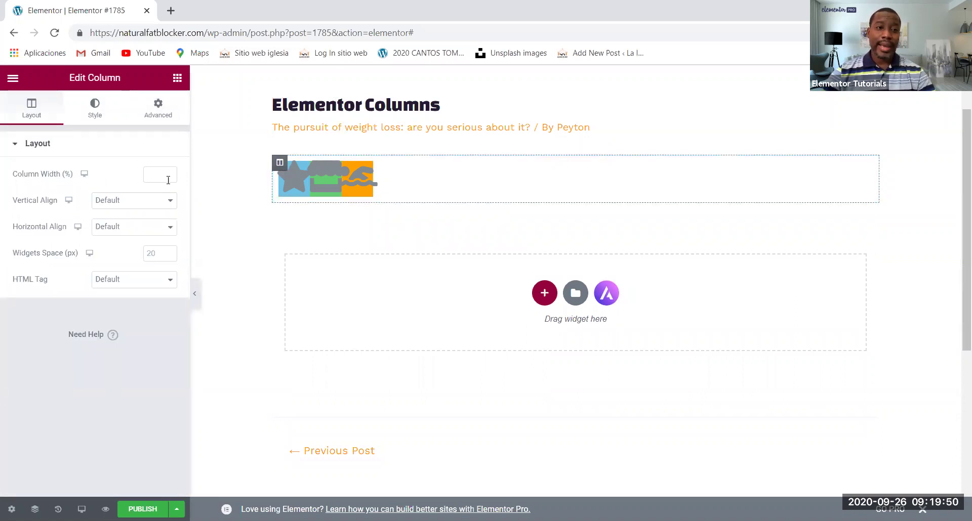
left_click(143, 229)
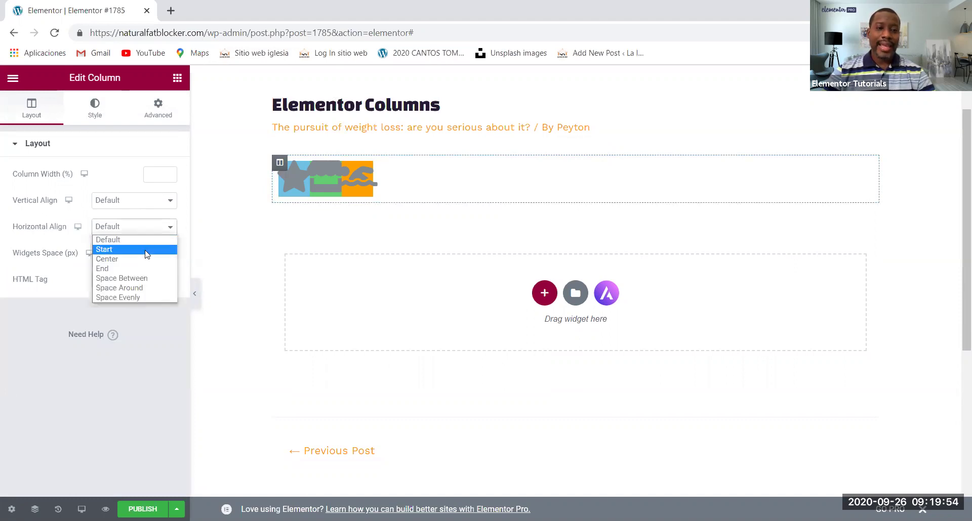
left_click(147, 260)
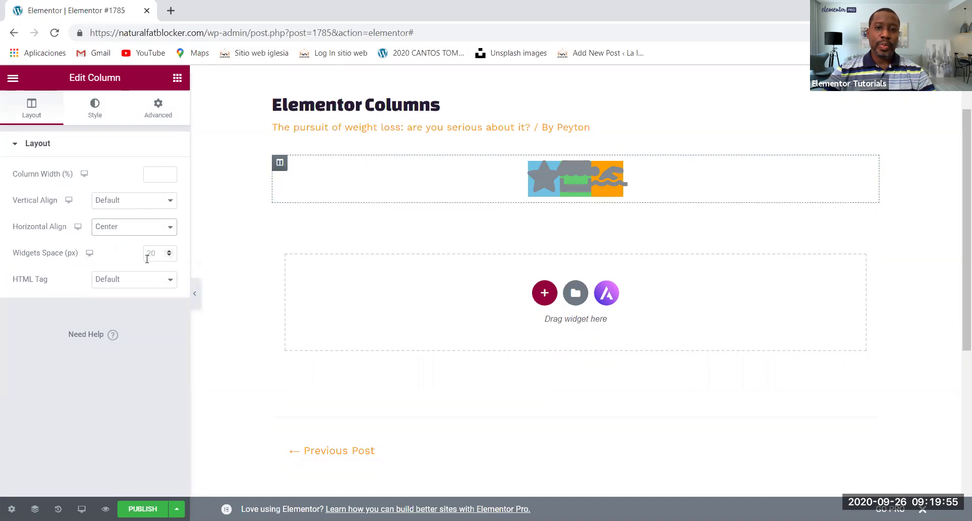
left_click(150, 229)
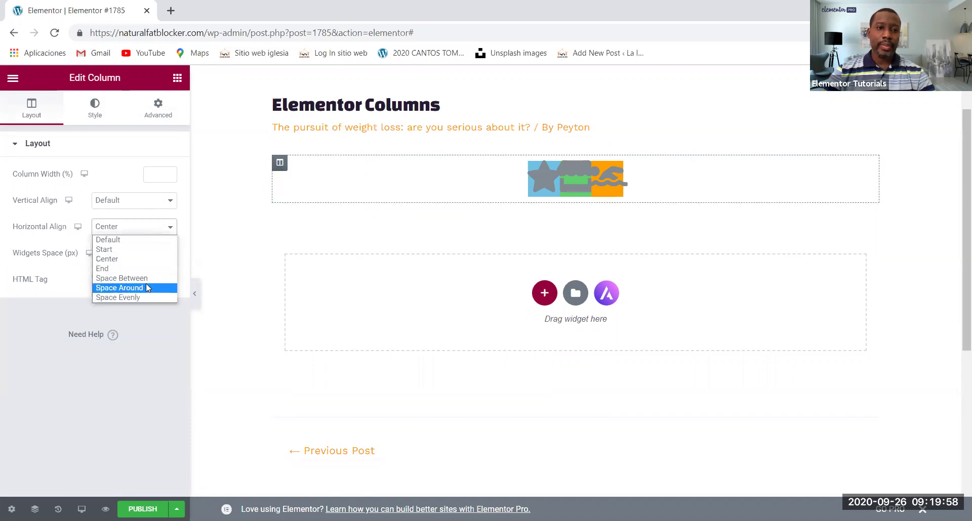
left_click(147, 277)
left_click(150, 230)
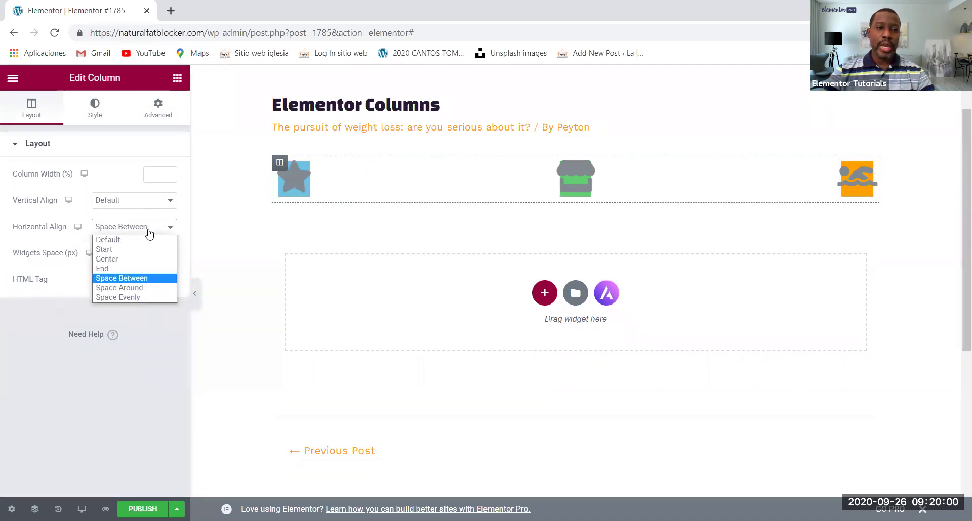
left_click(142, 288)
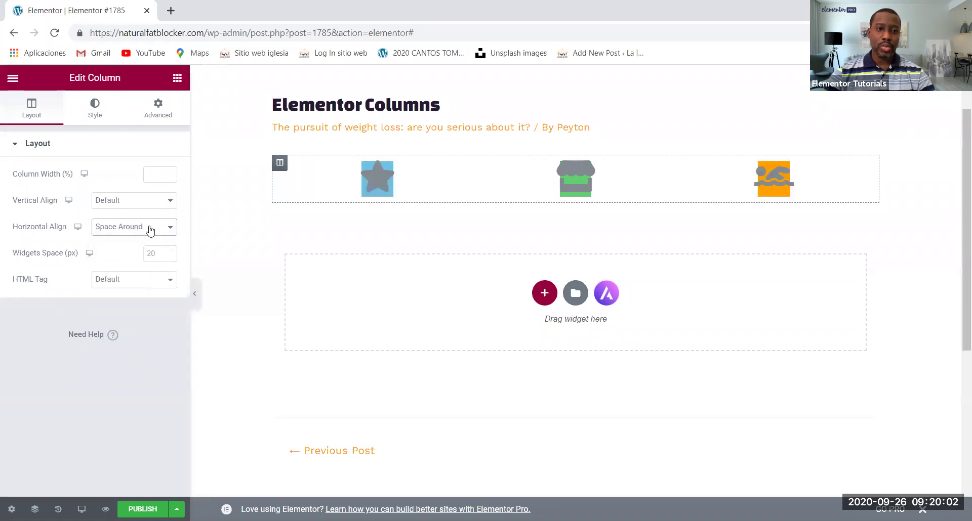
left_click(150, 230)
left_click(141, 296)
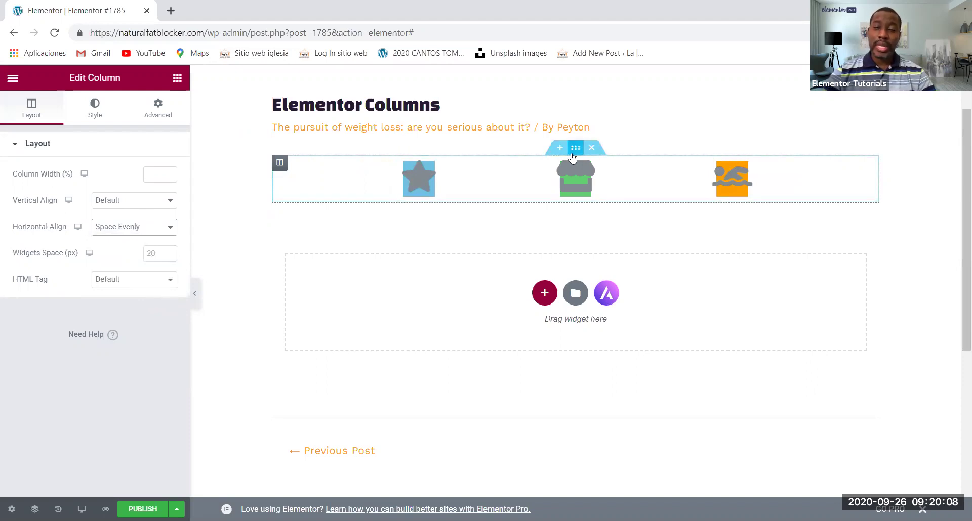
Review the section's layout settings and the column's layout and style settings, and return to the widget list
left_click(573, 151)
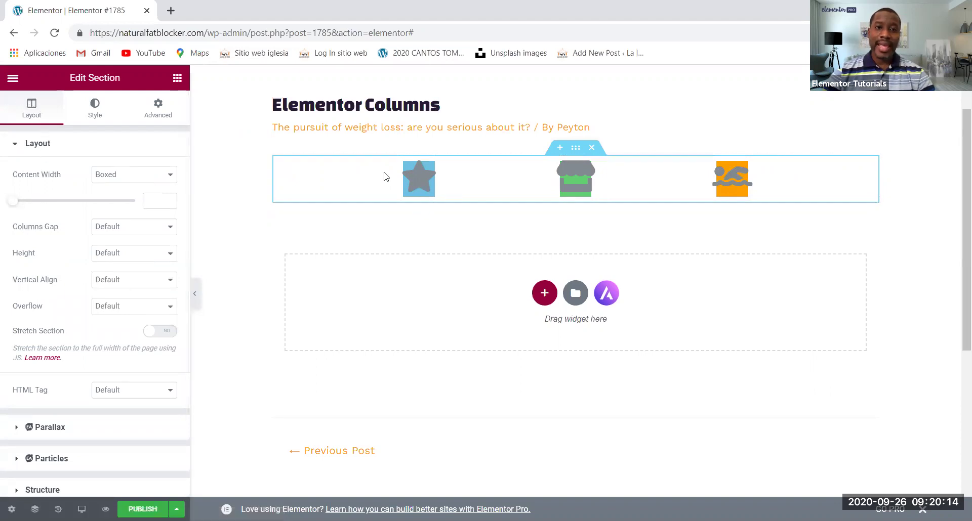
left_click(280, 163)
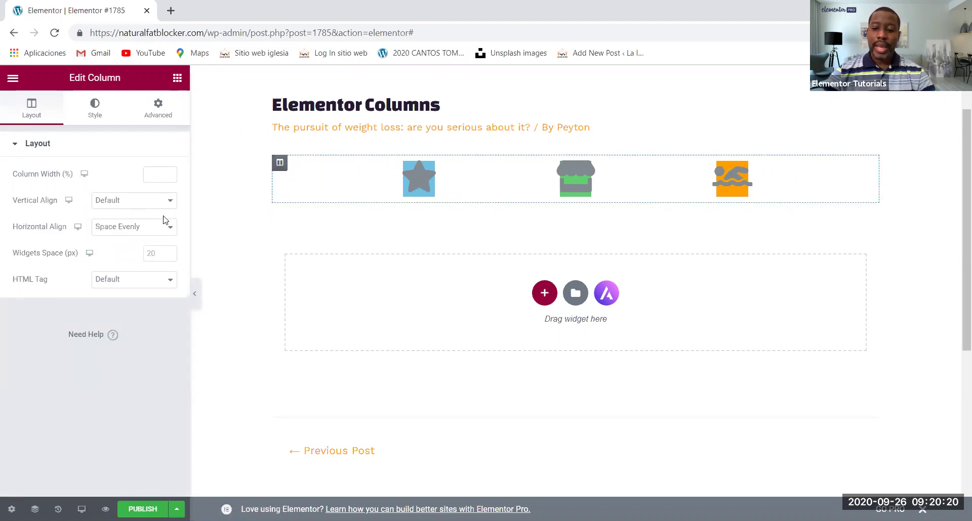
left_click(100, 111)
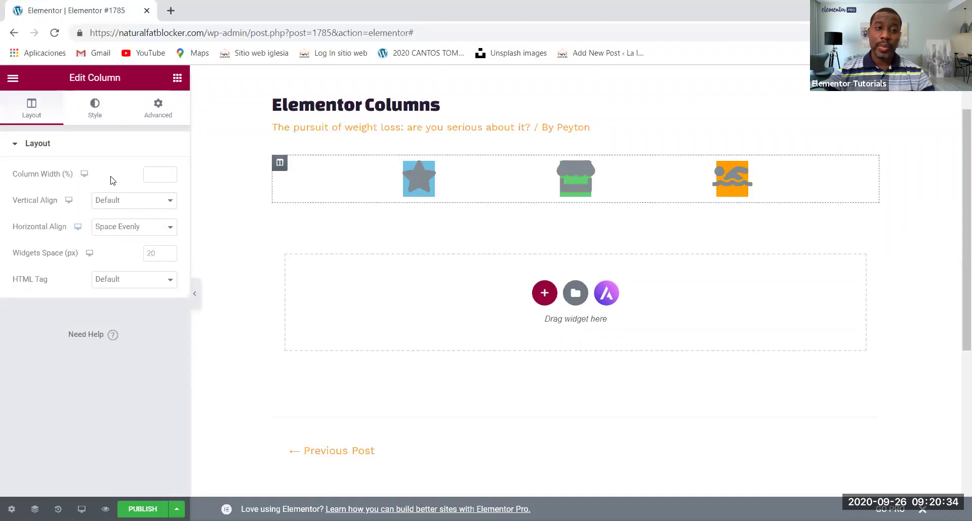
left_click(103, 115)
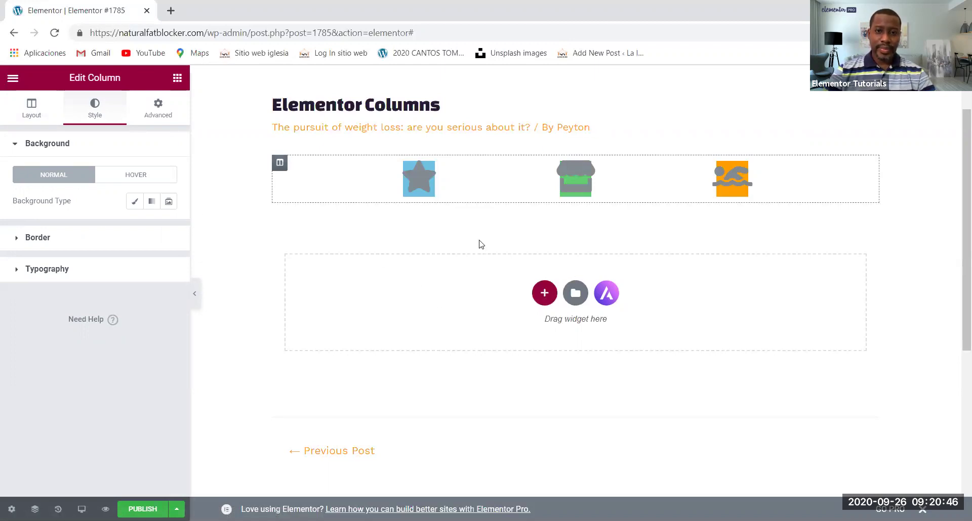
left_click(174, 82)
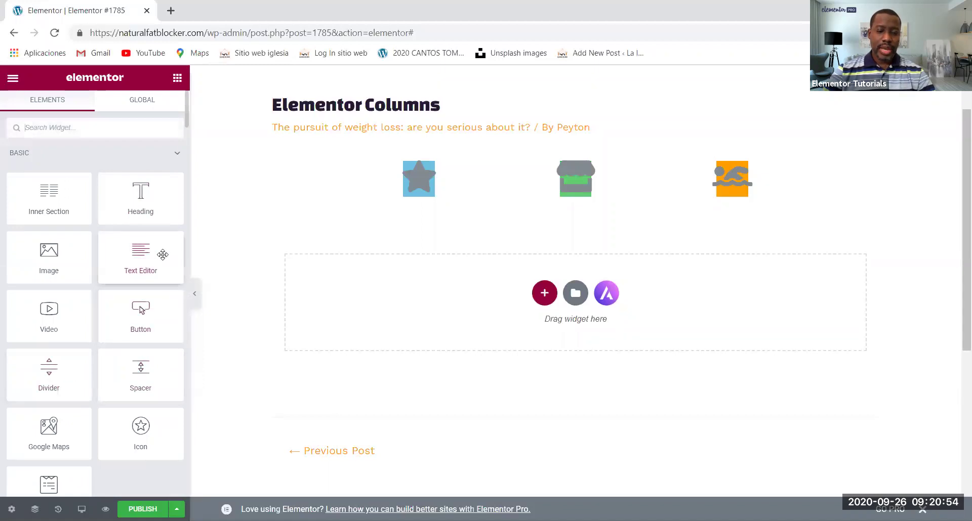
Add a Heading widget and a Button widget in a section below the icons, and delete the section holding the three icons
left_click_drag(145, 209, 529, 294)
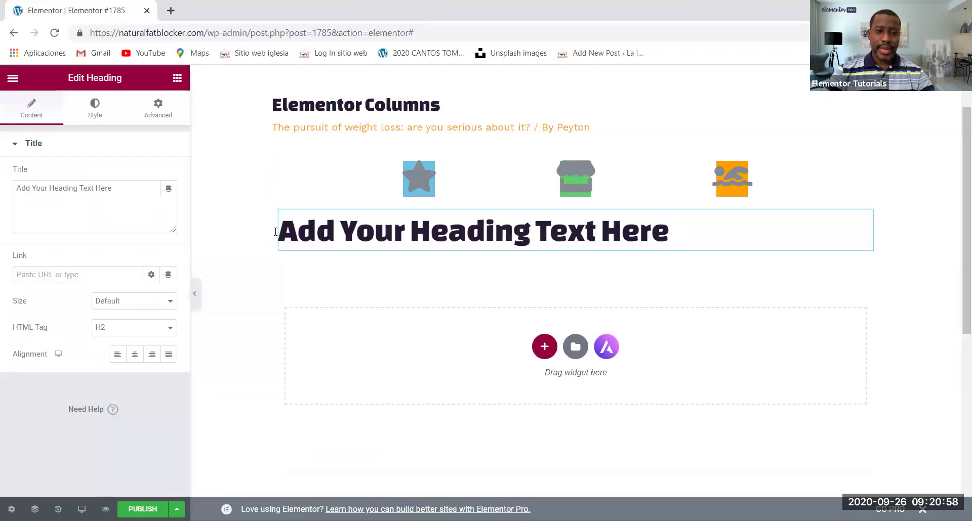
left_click(176, 77)
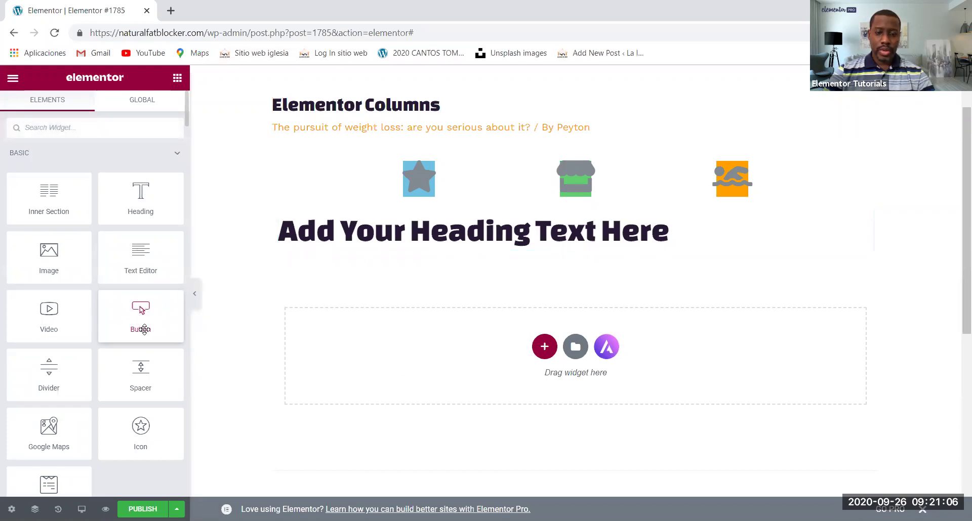
left_click_drag(144, 329, 490, 253)
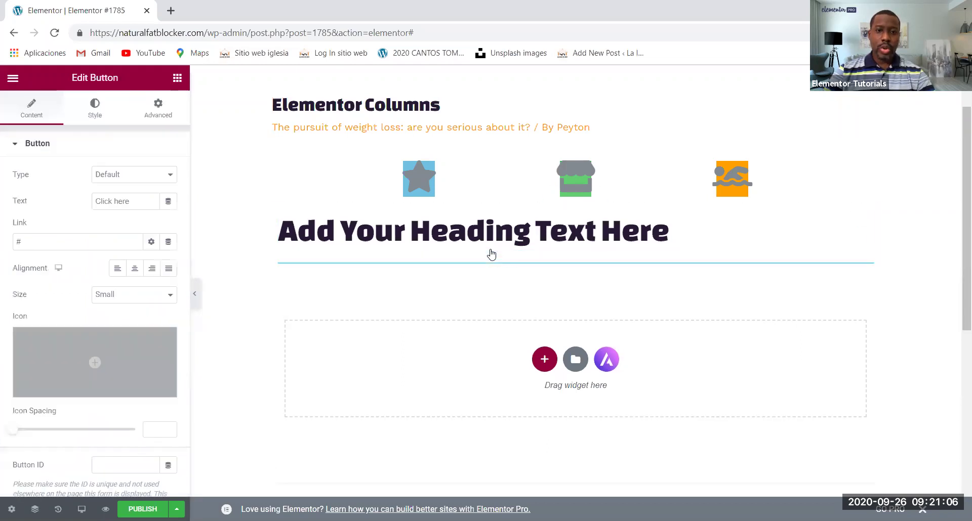
left_click(593, 149)
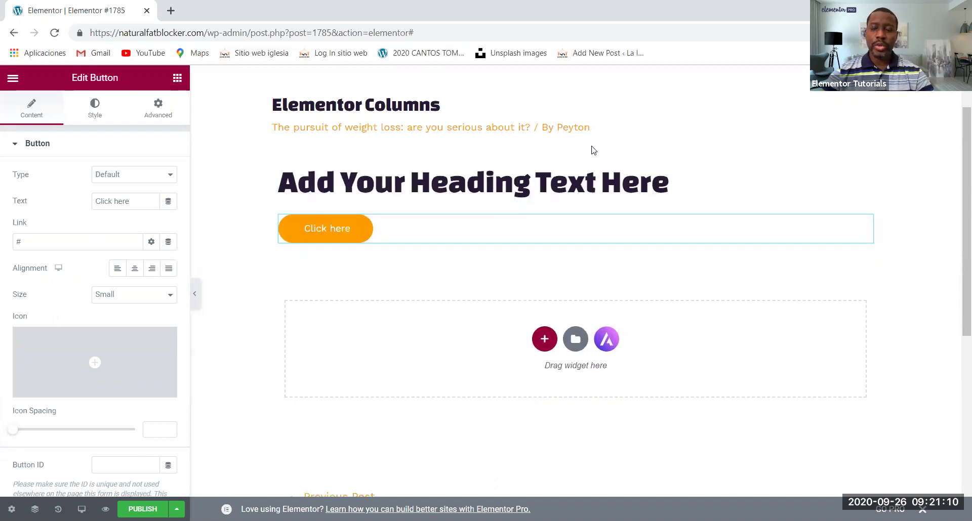
left_click(395, 186)
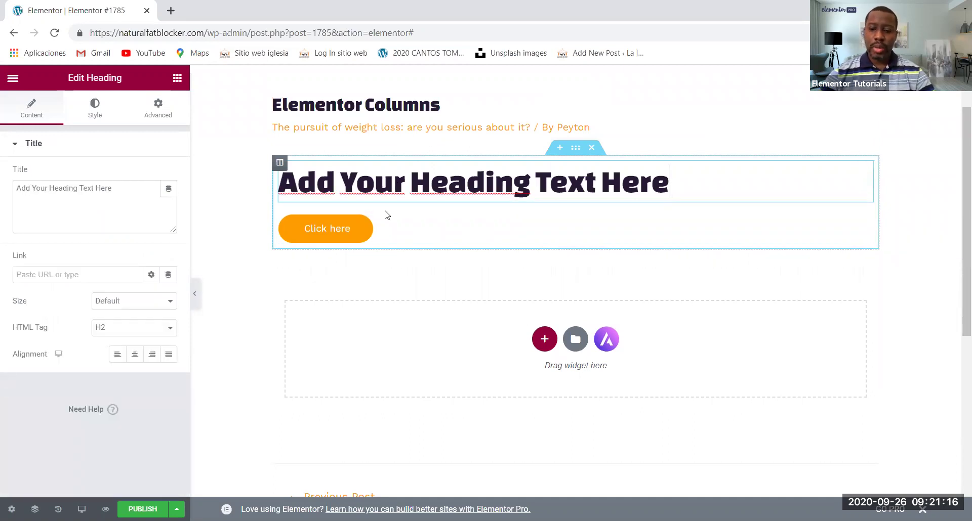
Set the background type of the column holding the heading and button to Slideshow
left_click(280, 164)
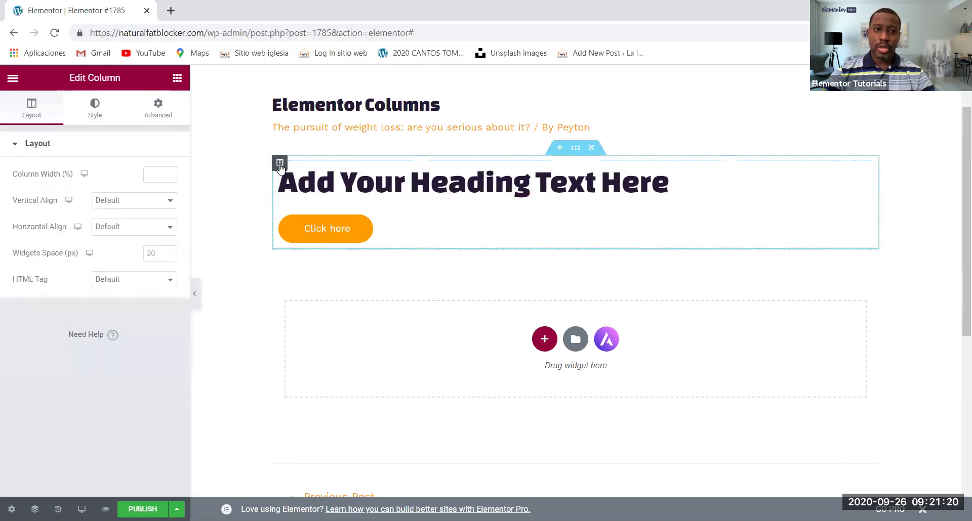
left_click(102, 112)
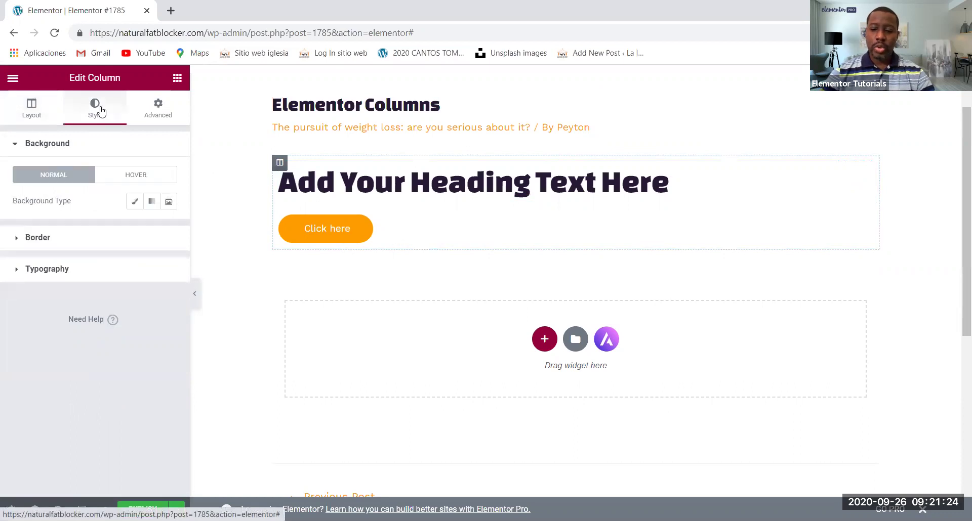
left_click(169, 202)
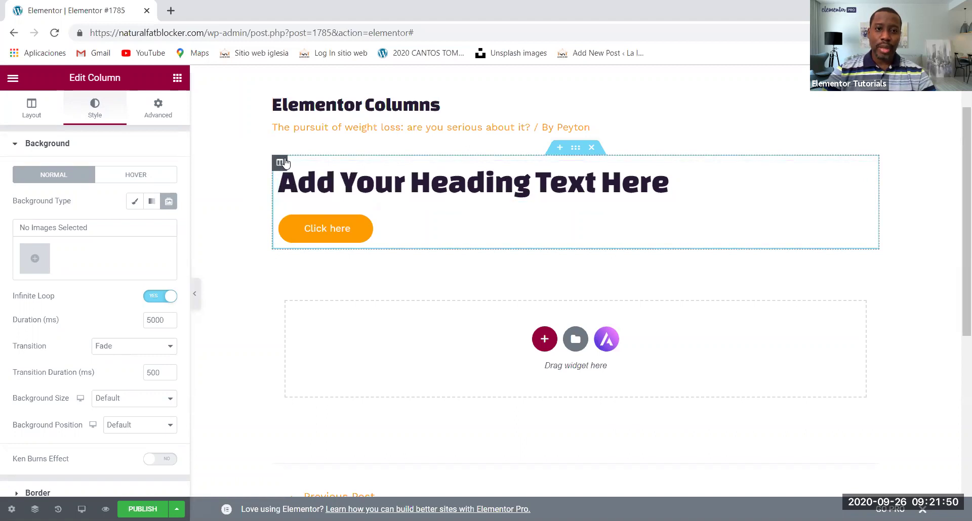
left_click(167, 204)
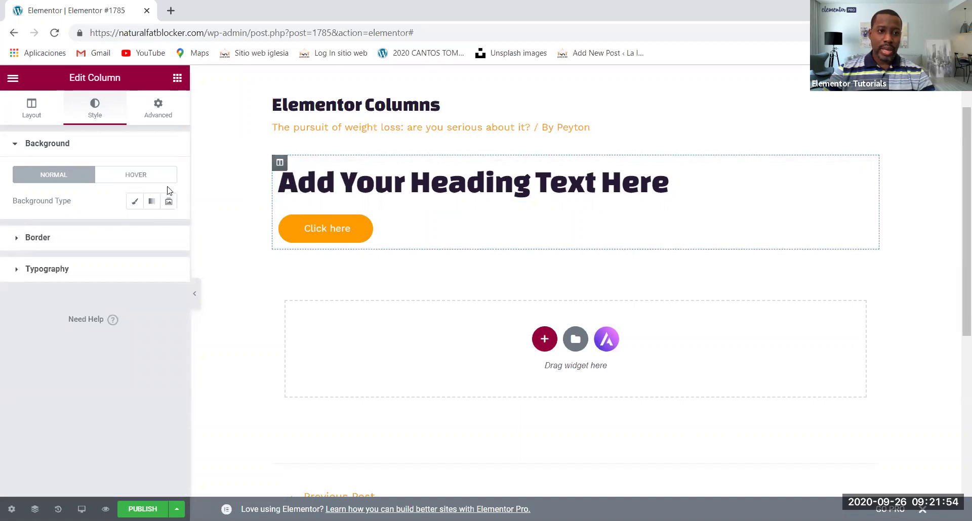
left_click(169, 201)
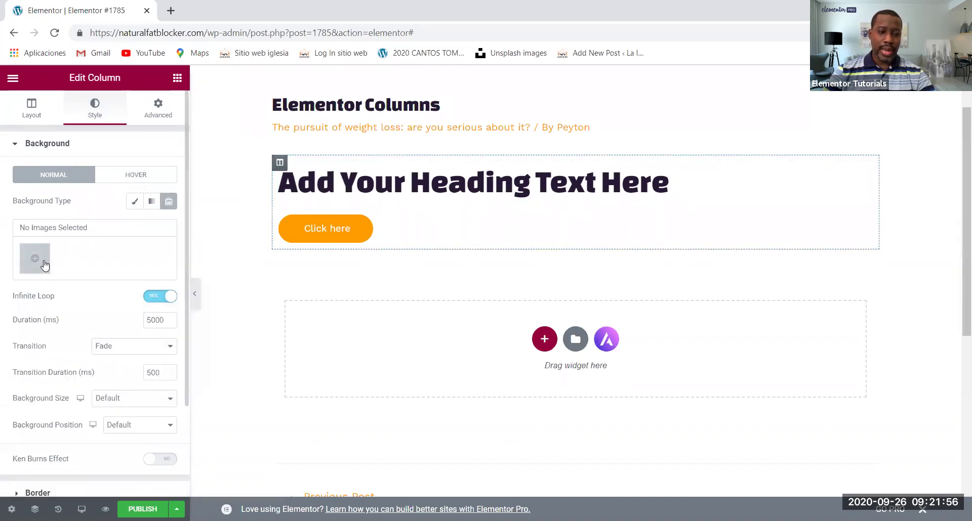
Insert a background slideshow gallery made of the sparkling tooth, dental chair and dentist icons from the media library
left_click(72, 234)
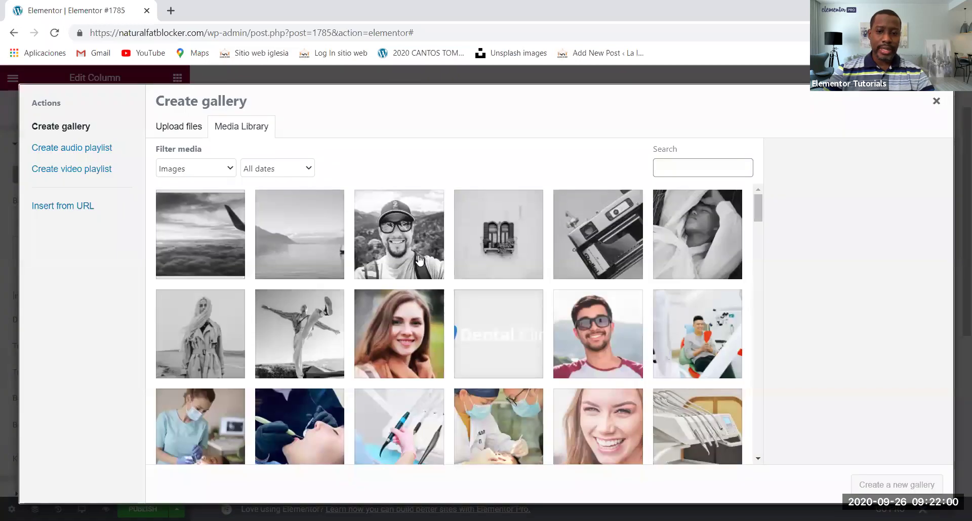
scroll(532, 340, "down", 4)
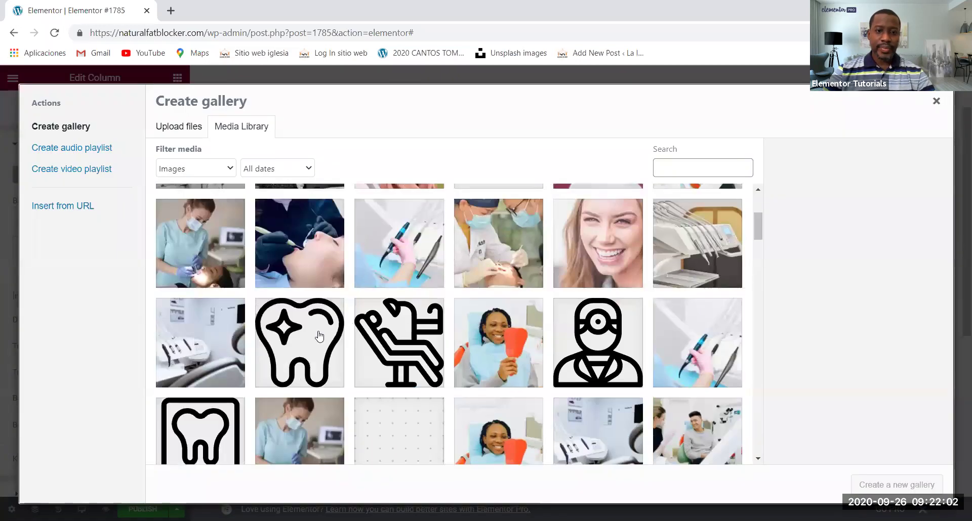
left_click(319, 337)
left_click(432, 339)
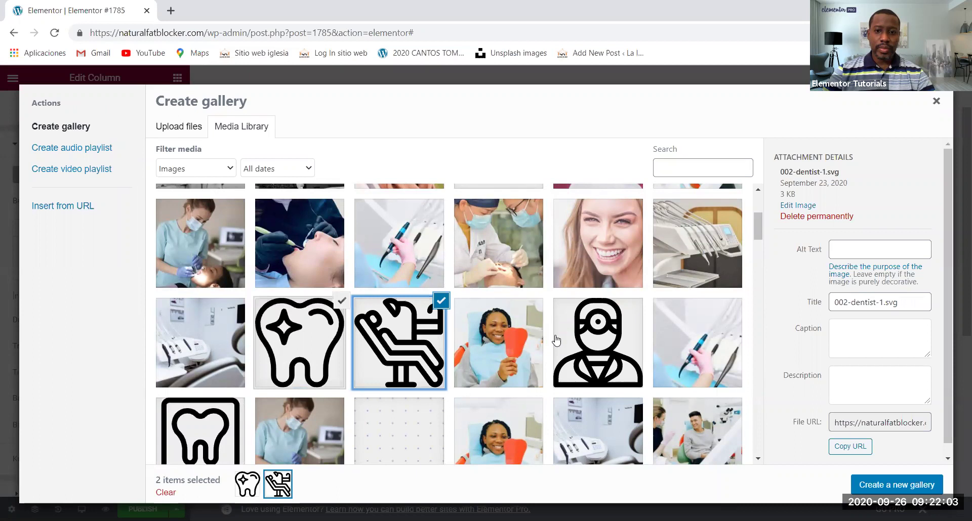
left_click(621, 353)
left_click(894, 484)
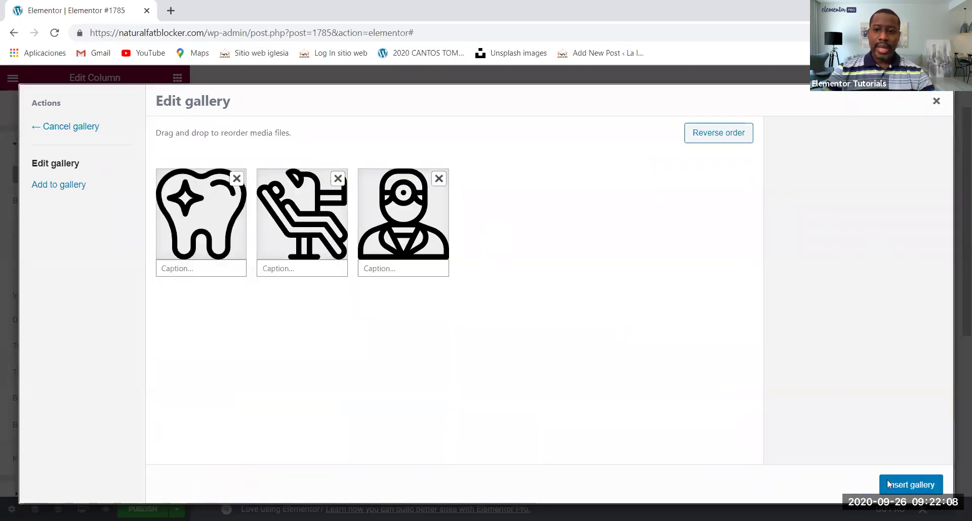
left_click(925, 487)
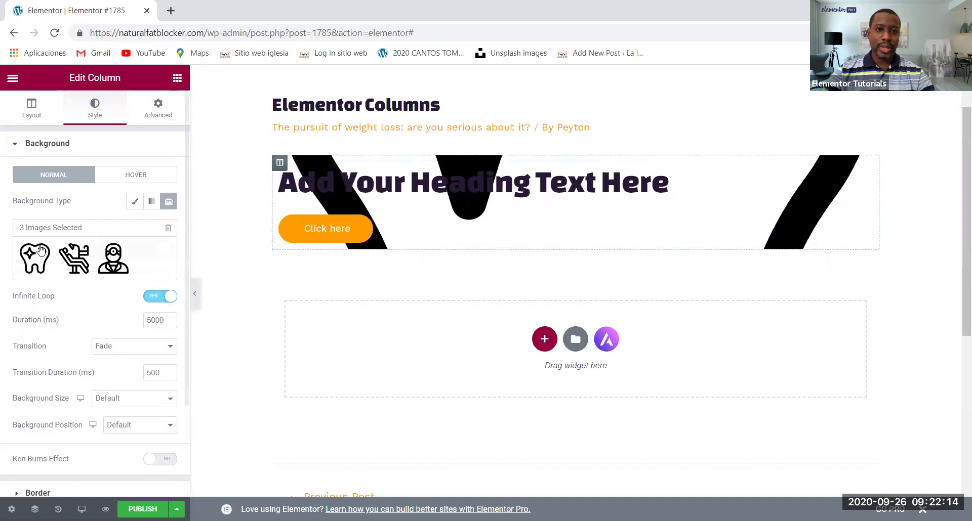
Clear the three dental icons from the column's background slideshow
mouse_move(169, 244)
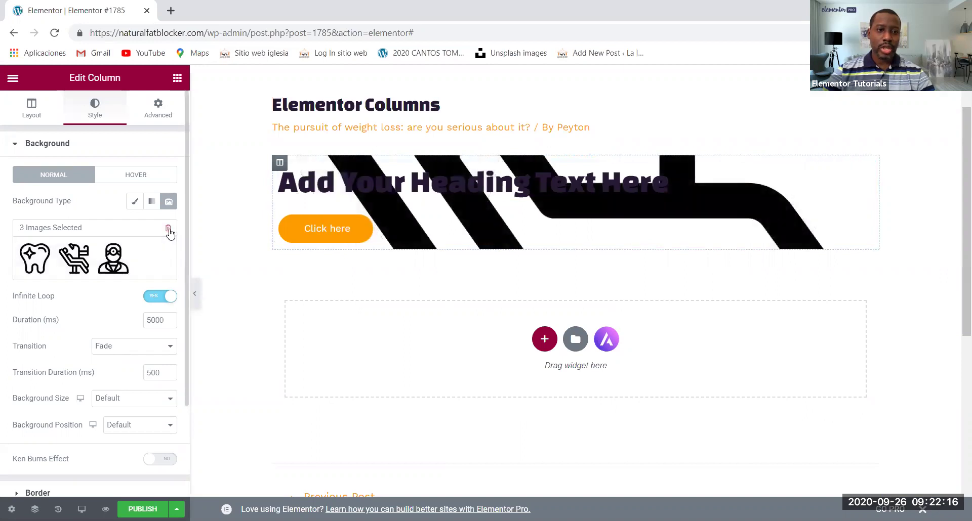
left_click(169, 229)
left_click(560, 331)
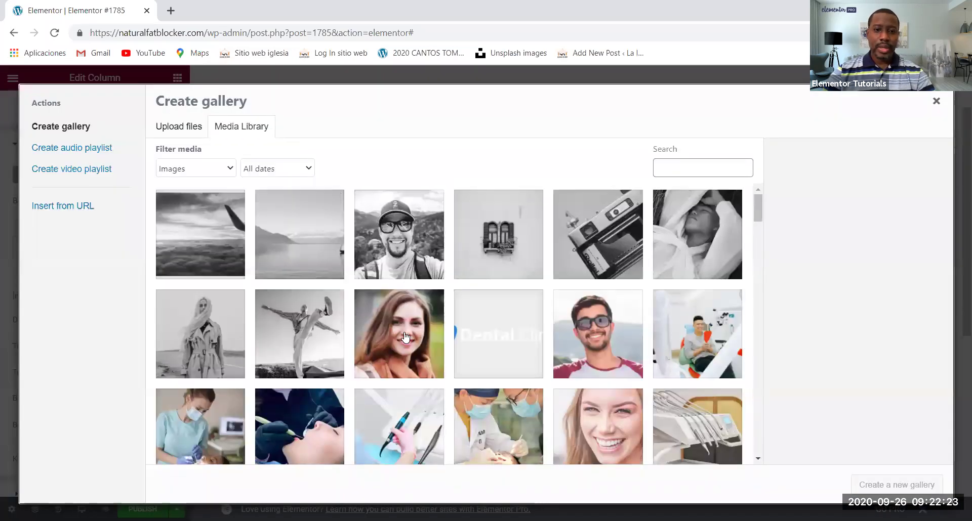
Create a background slideshow gallery from testimonial2.jpg, service-4.jpg and service-1.jpg and insert it into the column
left_click(405, 306)
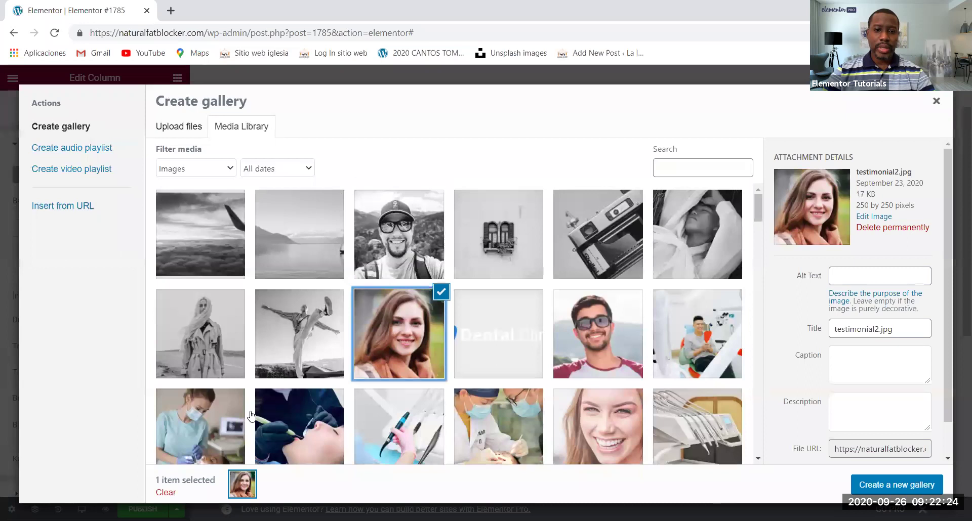
left_click(565, 424)
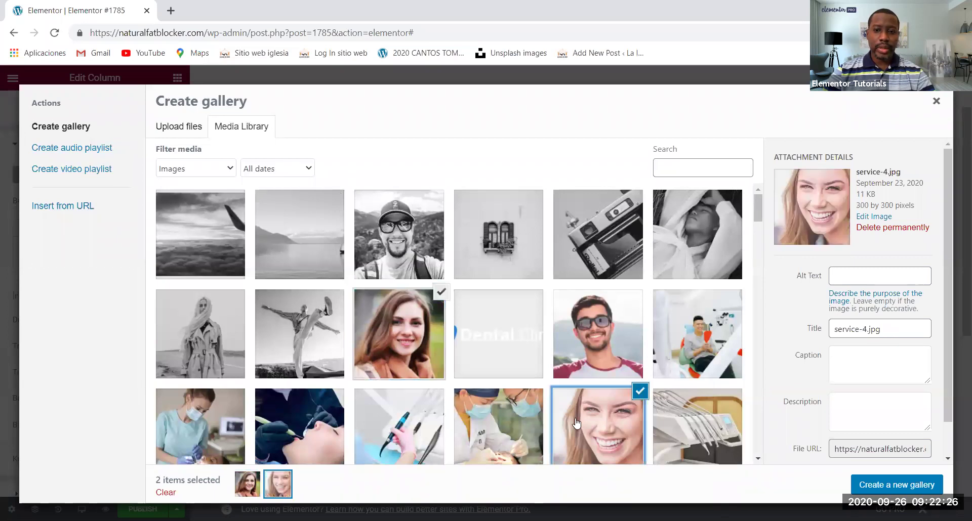
scroll(577, 423, "down", 1)
scroll(576, 423, "down", 1)
left_click(509, 415)
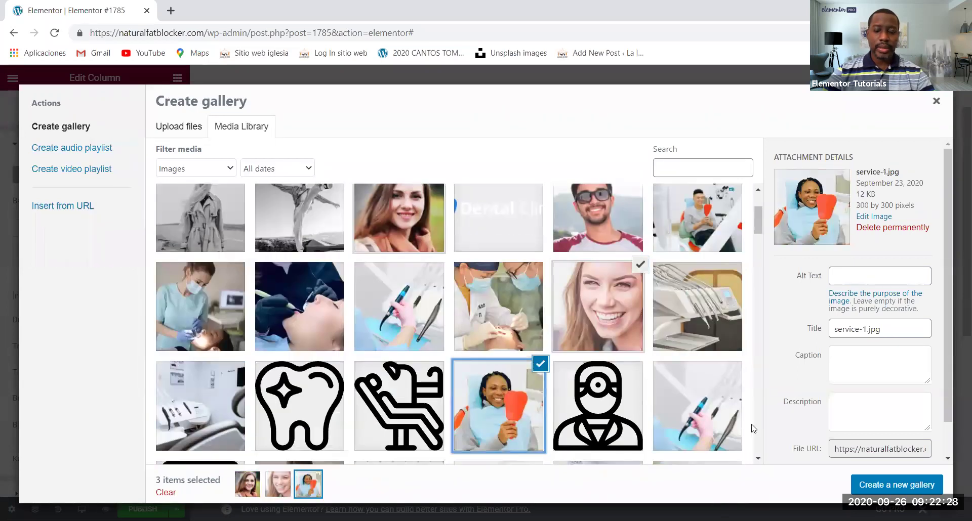
left_click(861, 486)
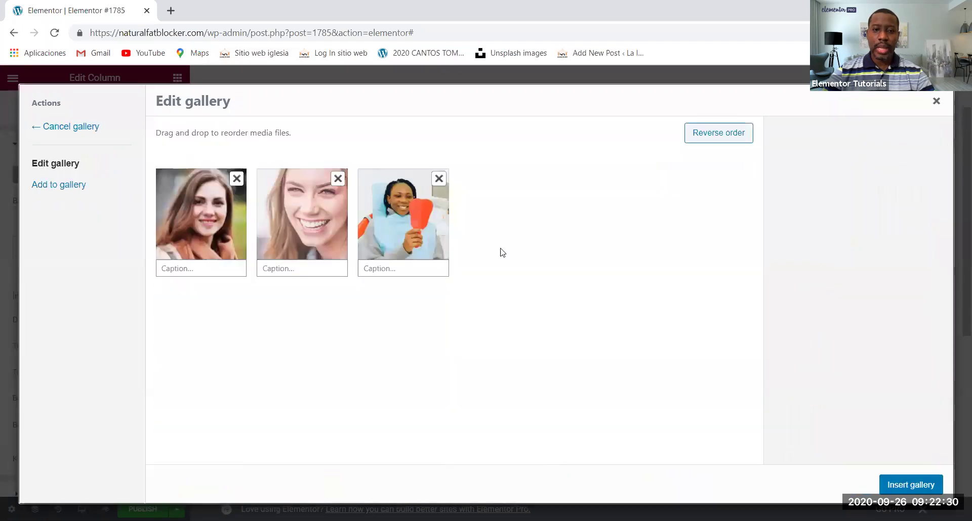
left_click(888, 487)
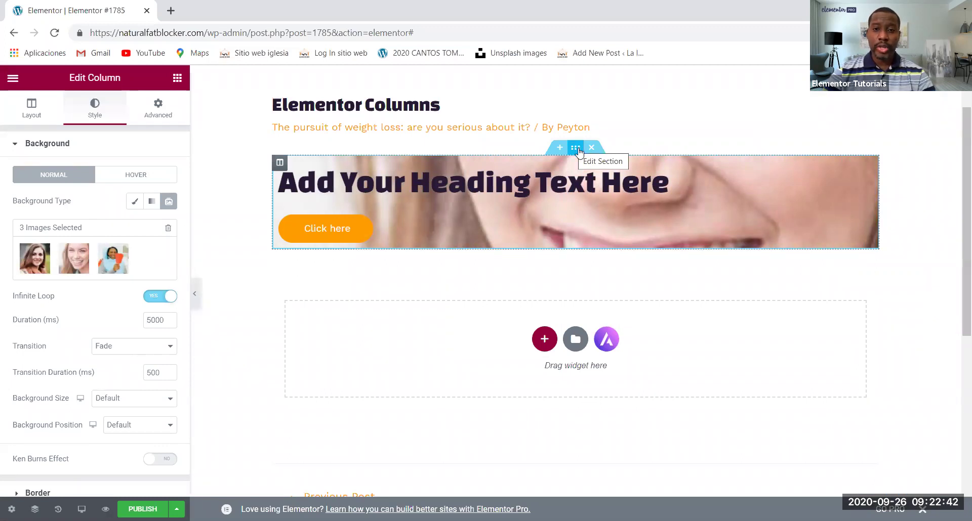
Set the section's height to Min Height with a minimum height of 407 px
left_click(576, 152)
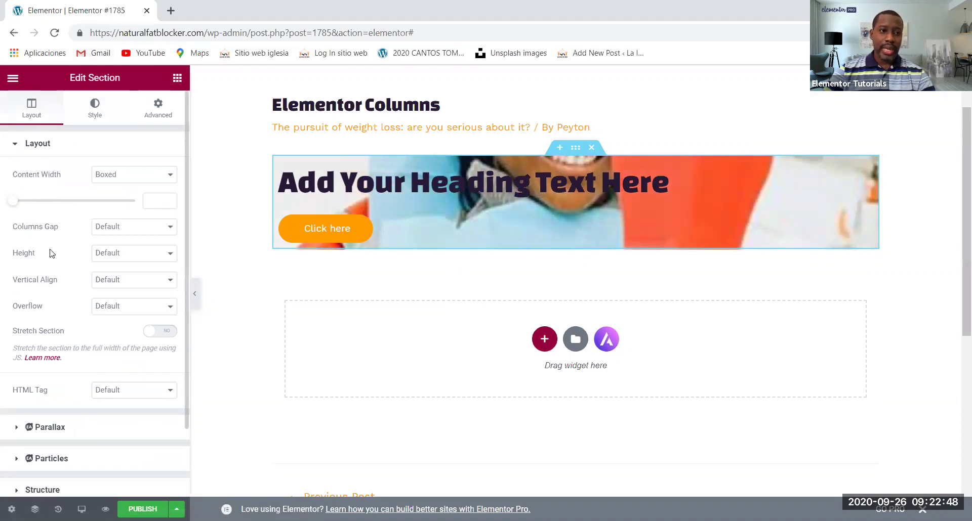
left_click(165, 255)
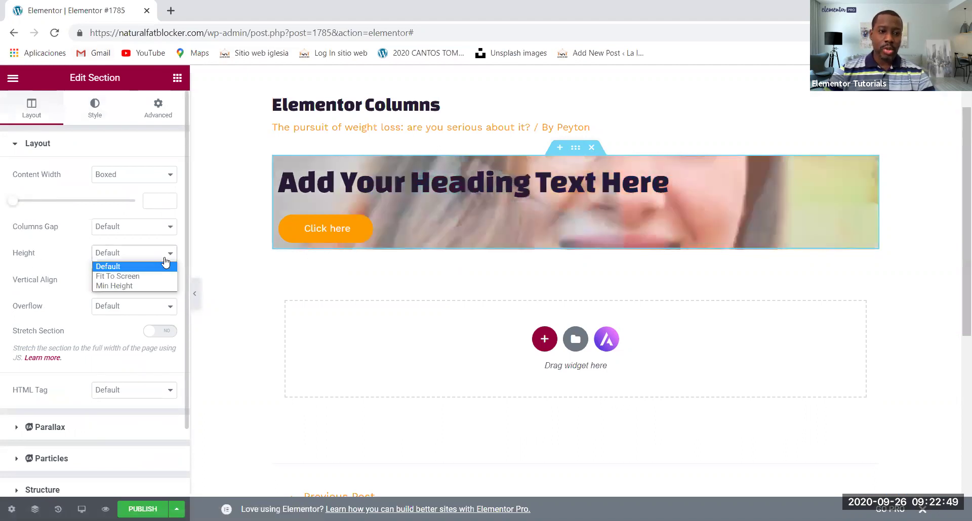
left_click(147, 286)
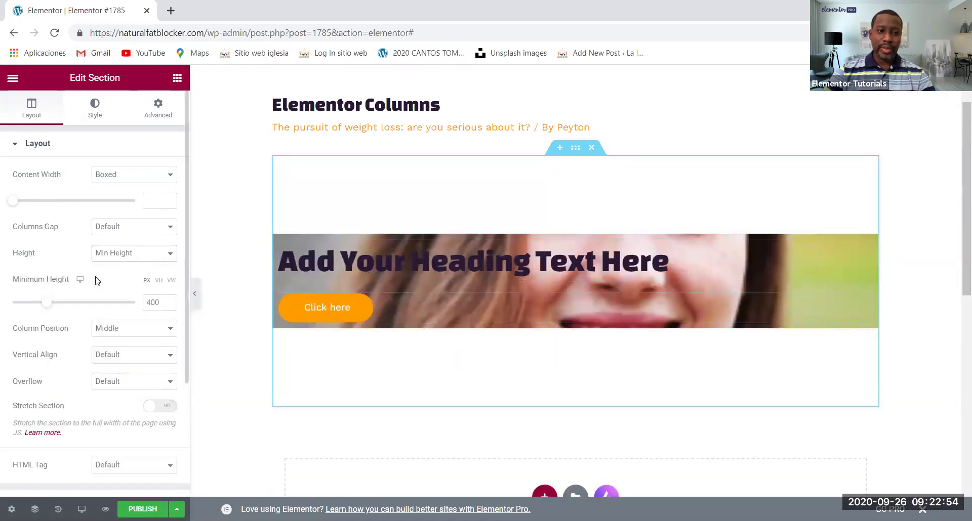
mouse_move(47, 308)
left_mouse_down()
mouse_move(67, 308)
mouse_move(49, 309)
left_mouse_up()
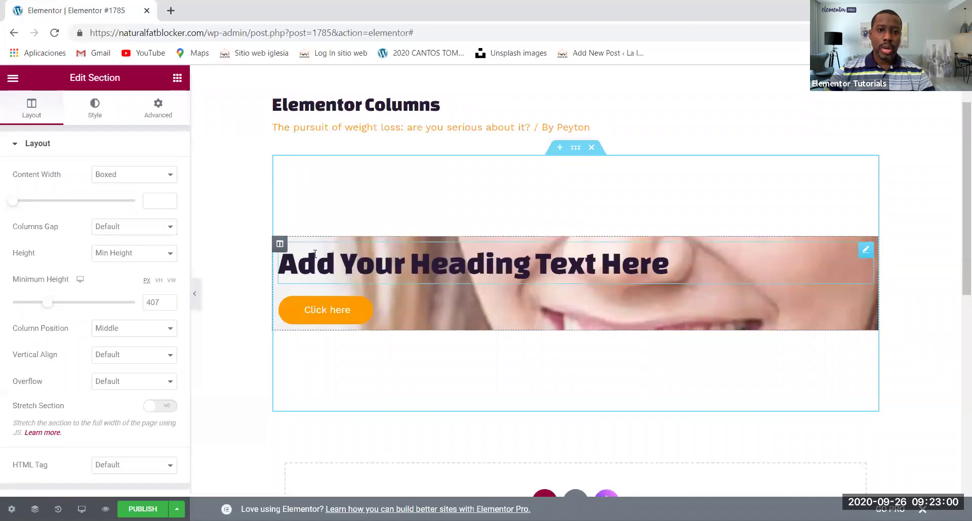
Review the column's layout settings and its slideshow background settings
left_click(279, 246)
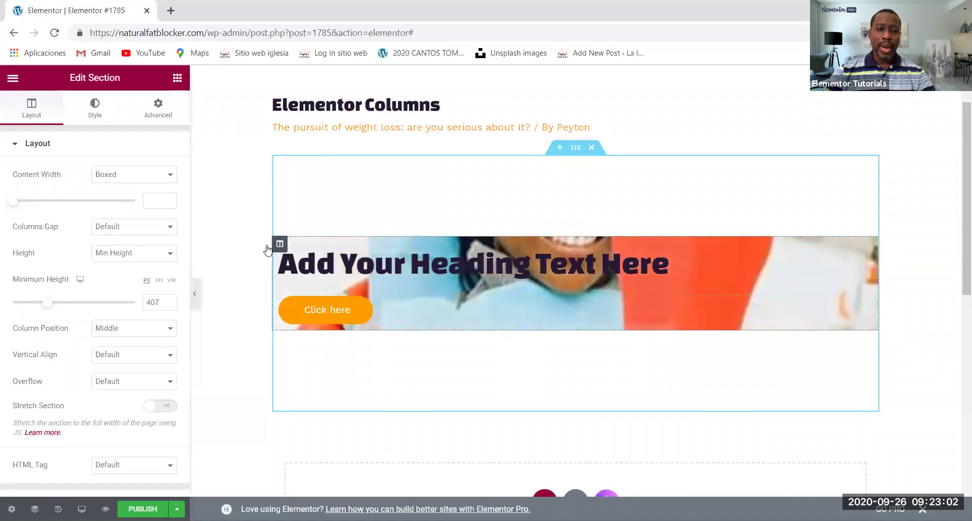
left_click(116, 122)
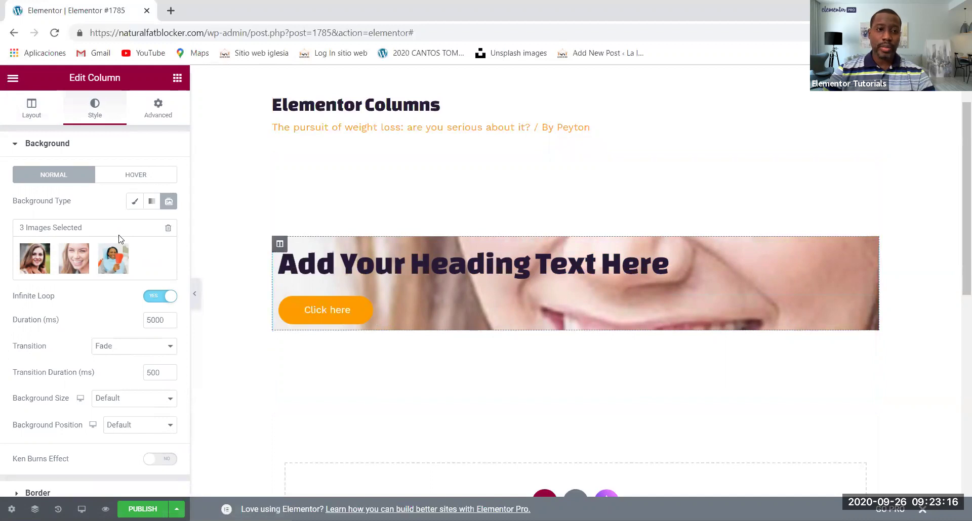
left_click(36, 144)
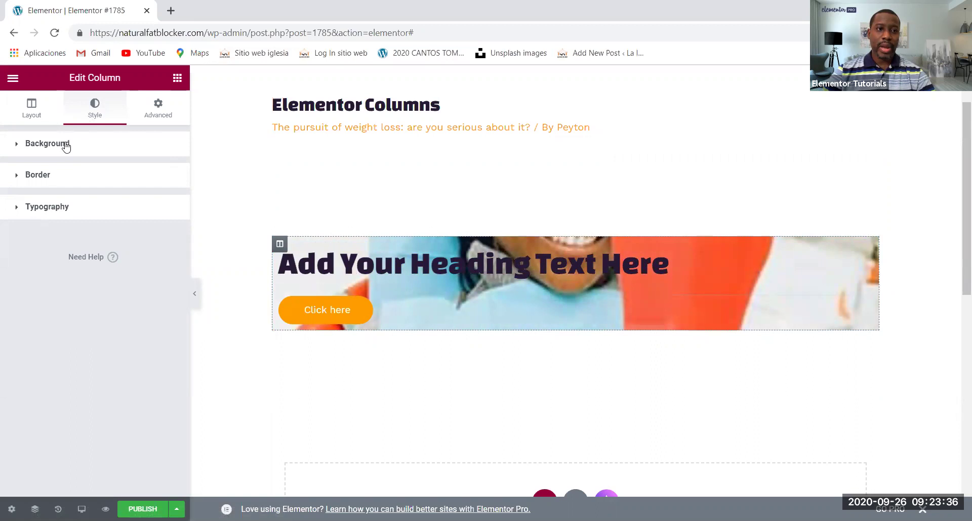
left_click(22, 146)
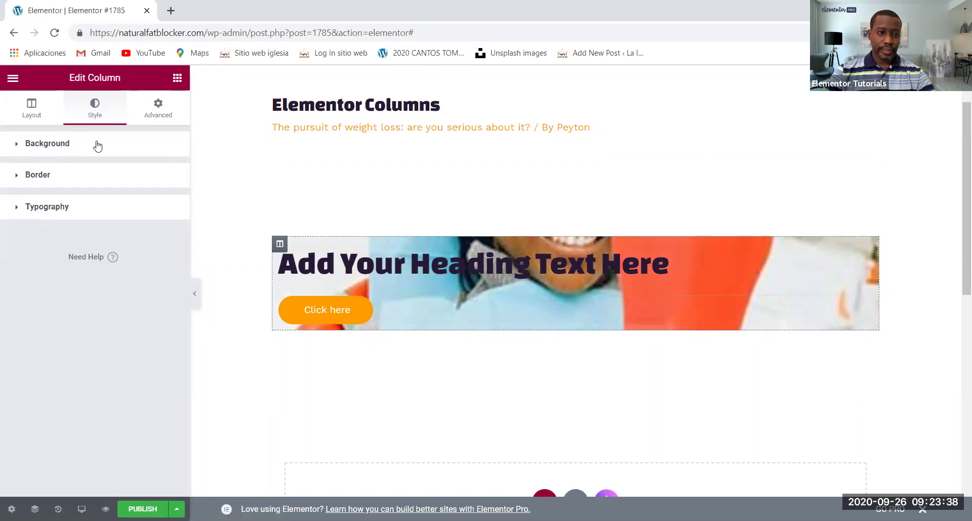
left_click(26, 112)
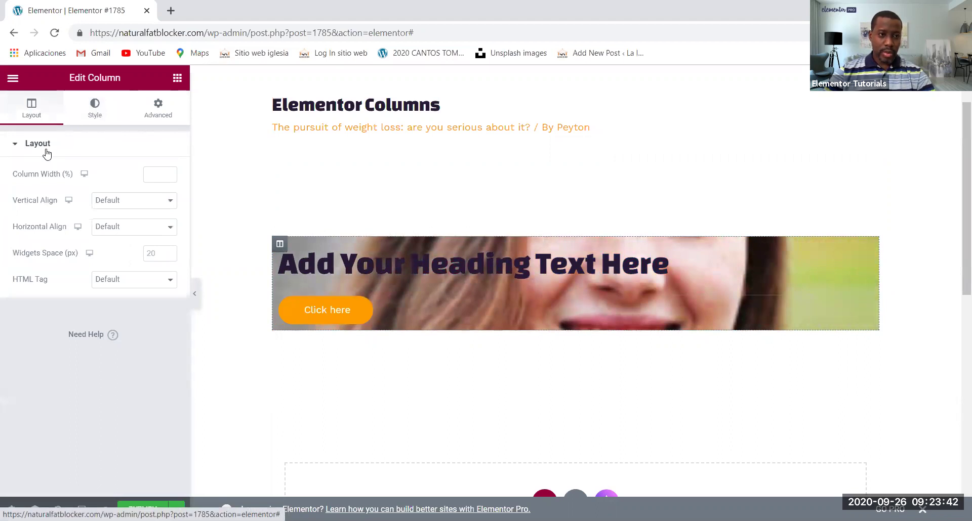
left_click(99, 115)
left_click(107, 144)
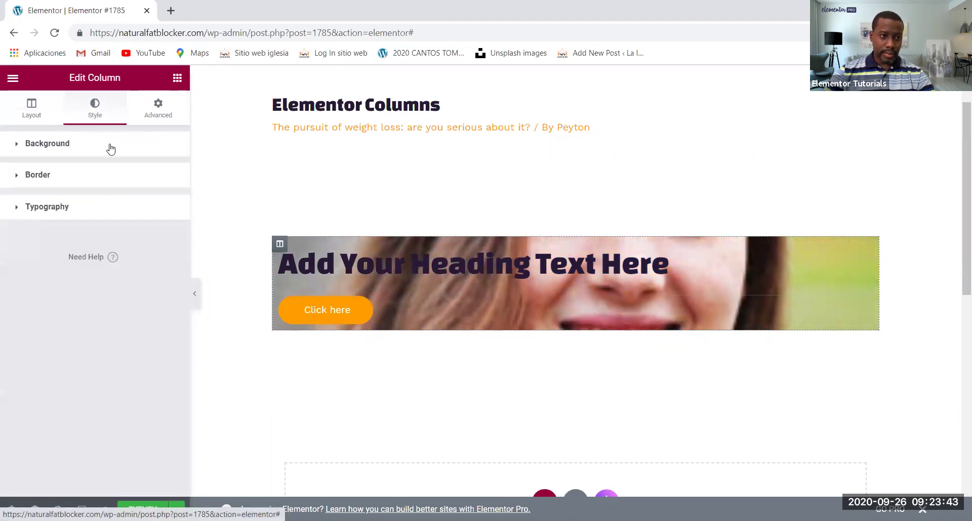
Switch the column's normal background type to Classic and back to Slideshow
left_click(22, 147)
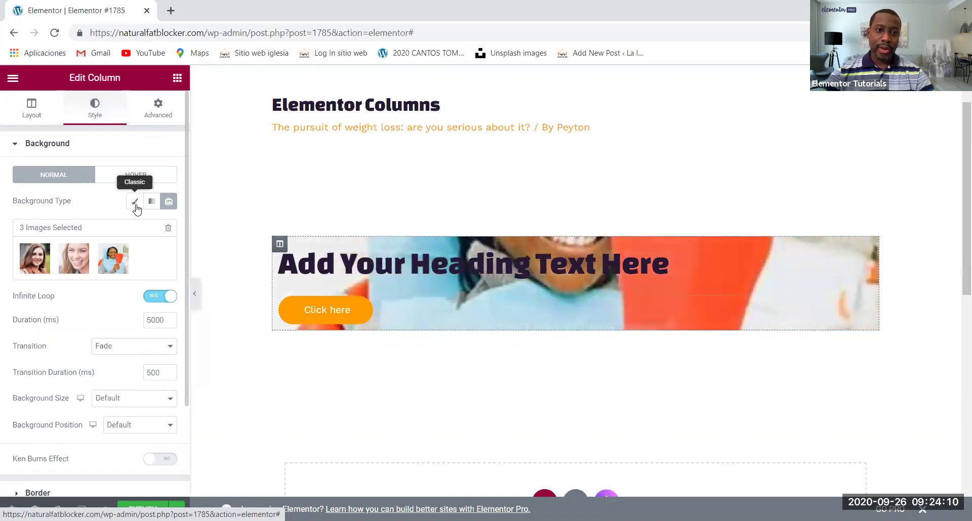
left_click(135, 202)
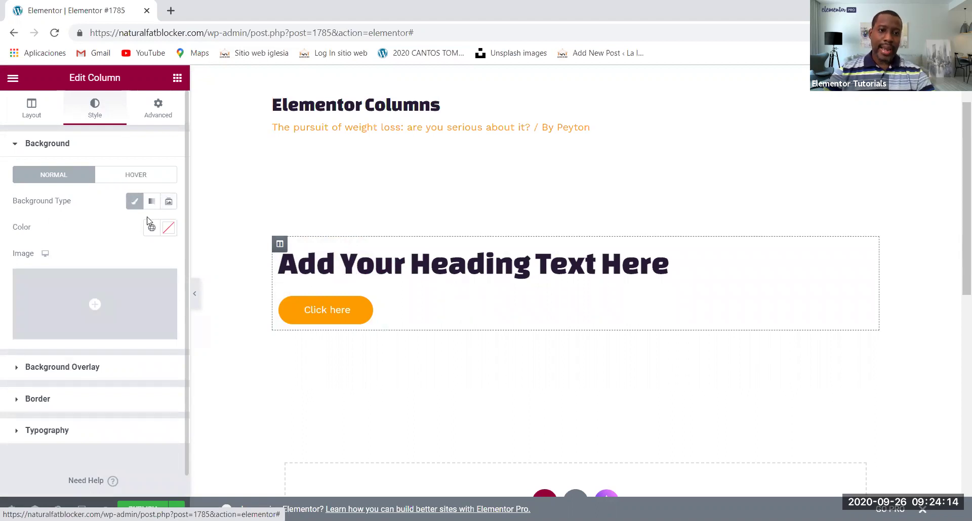
left_click(169, 202)
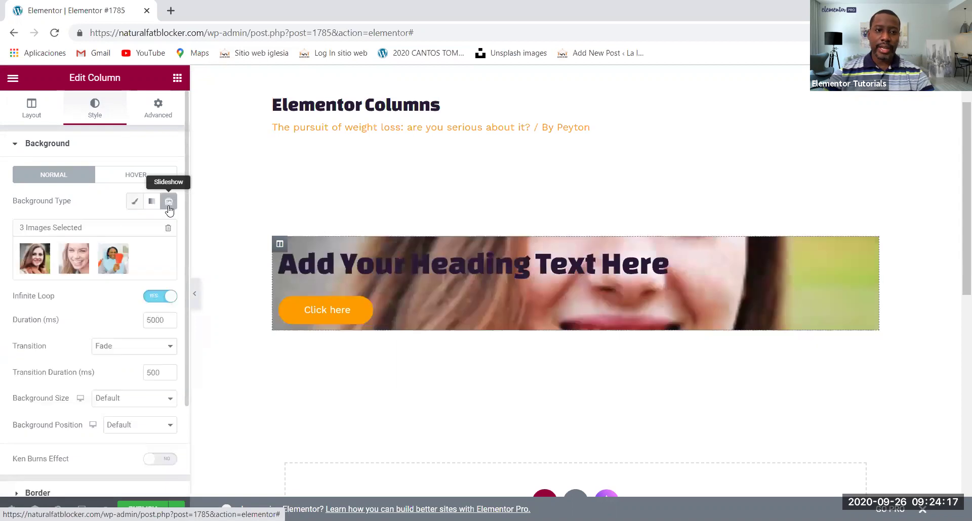
Try the Classic and Slideshow backgrounds on the column, and set its normal background type to Gradient
left_click(141, 206)
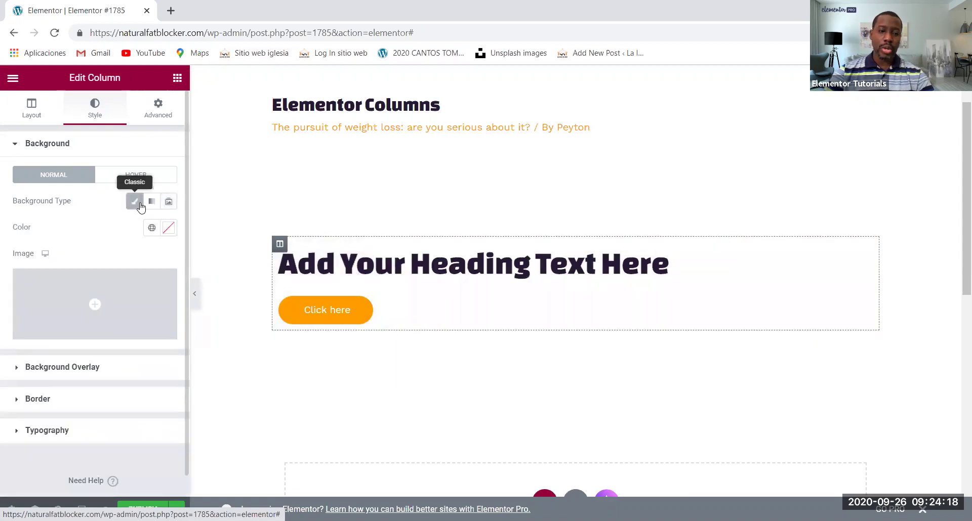
left_click(169, 201)
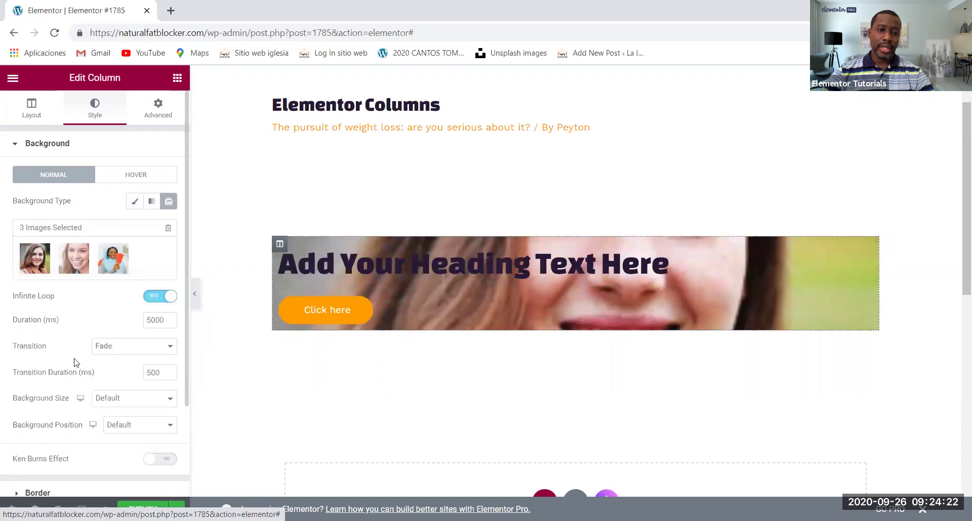
left_click(133, 202)
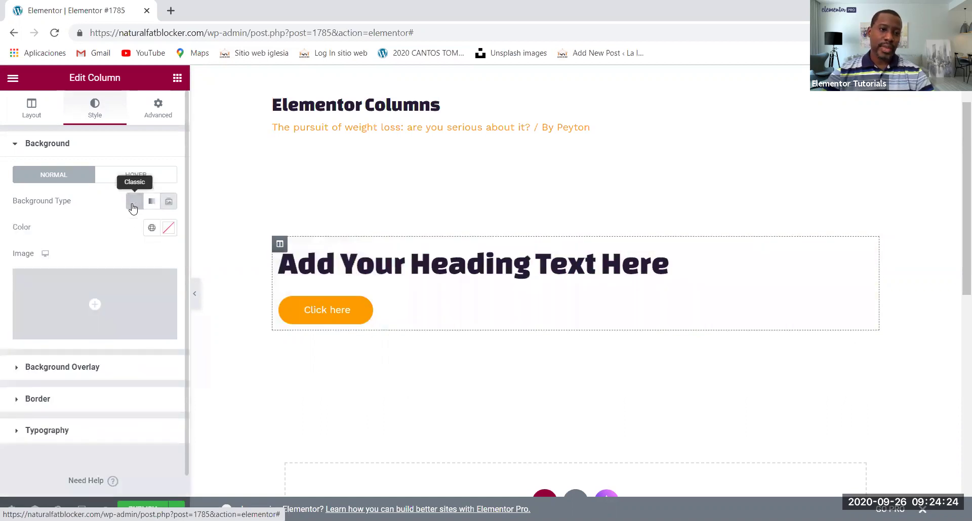
left_click(148, 206)
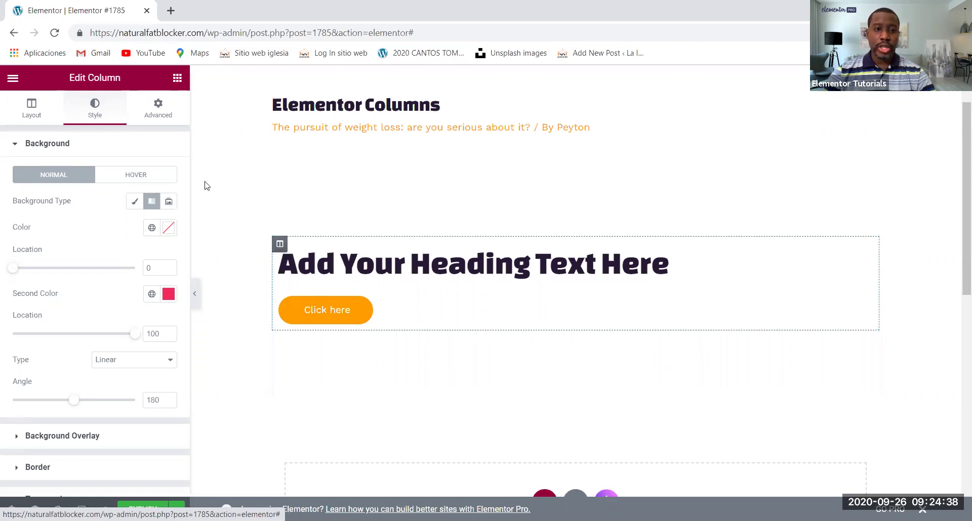
Try the Fade In Down entrance animation on the column, and set its entrance animation to Fade In Up
left_click(155, 109)
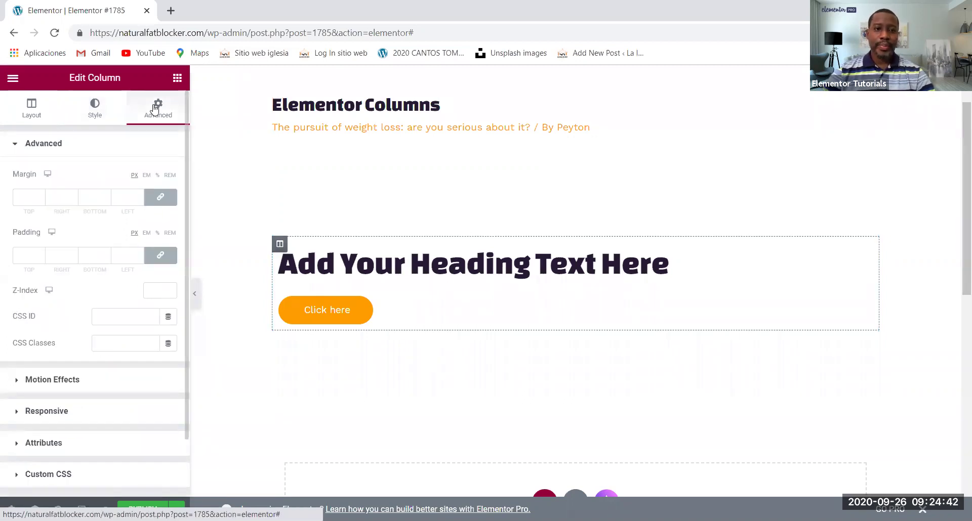
left_click(29, 147)
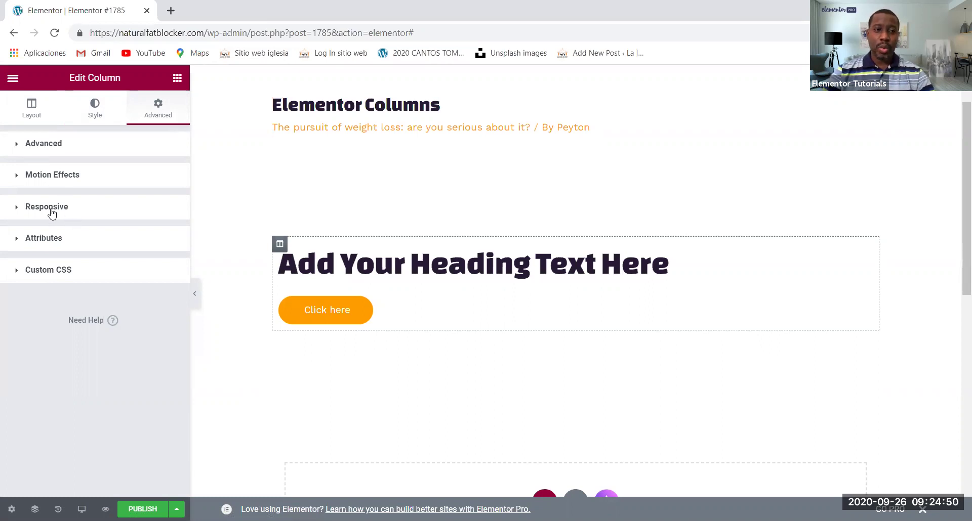
left_click(57, 181)
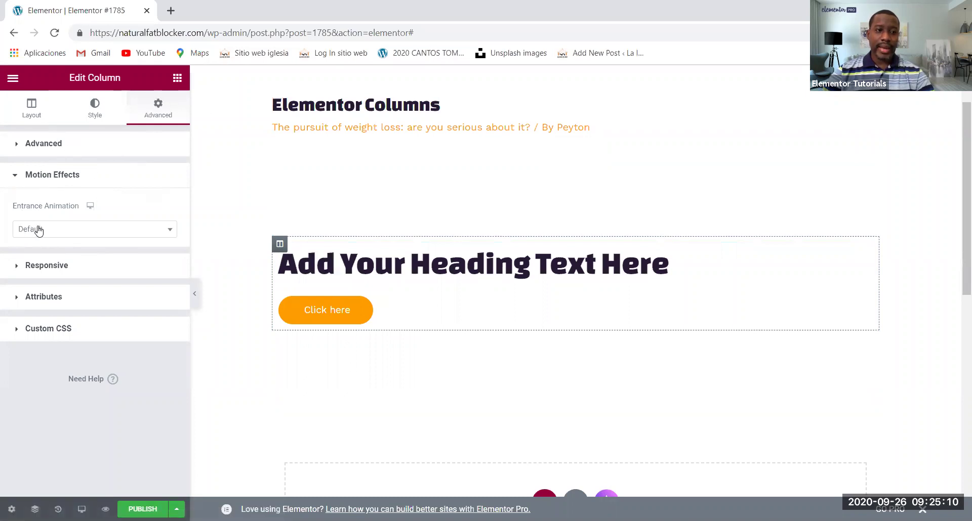
left_click(74, 231)
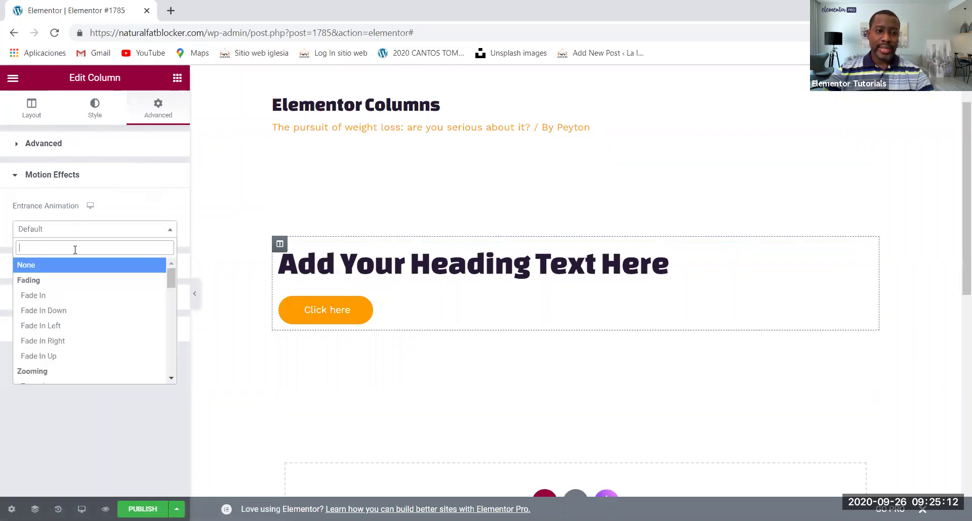
left_click(70, 311)
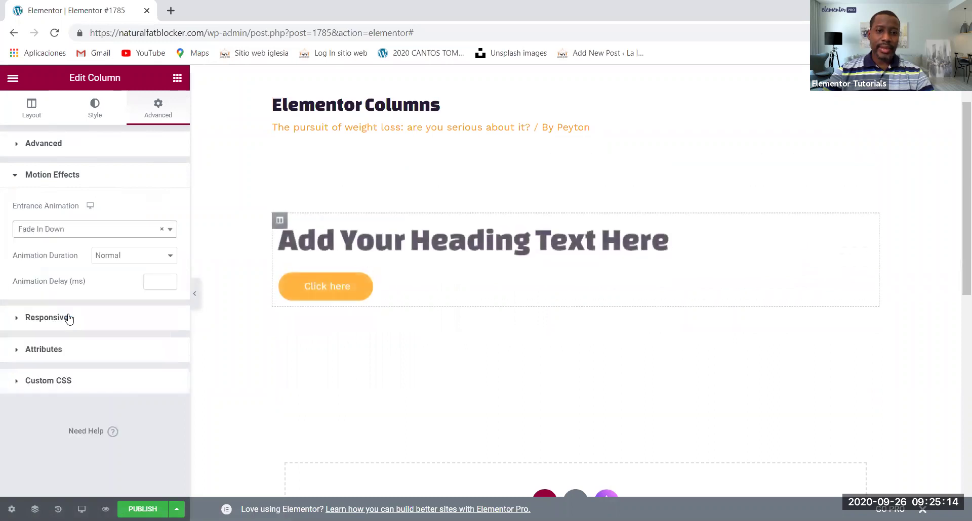
left_click(80, 232)
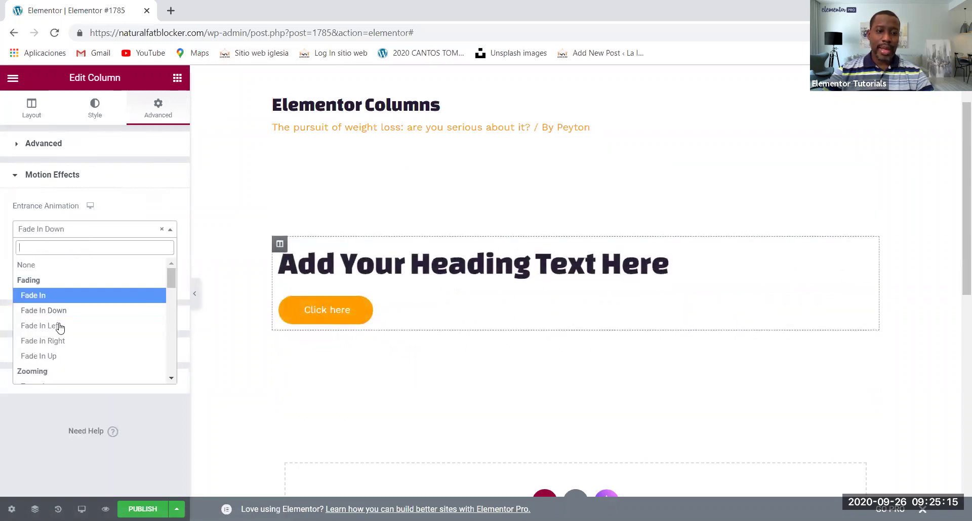
left_click(54, 354)
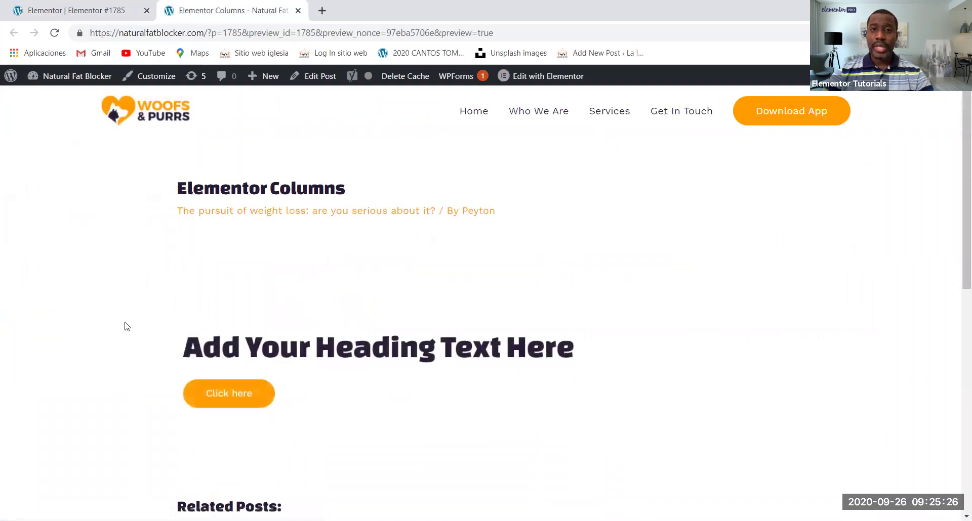
Return from the page preview to the Elementor editor and collapse the column's Motion Effects settings
left_click(79, 11)
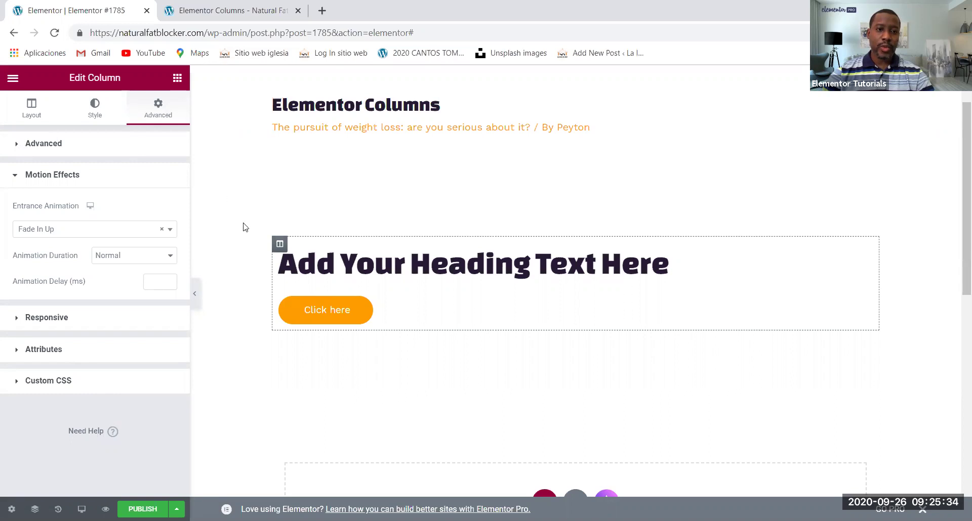
left_click(21, 147)
left_click(22, 147)
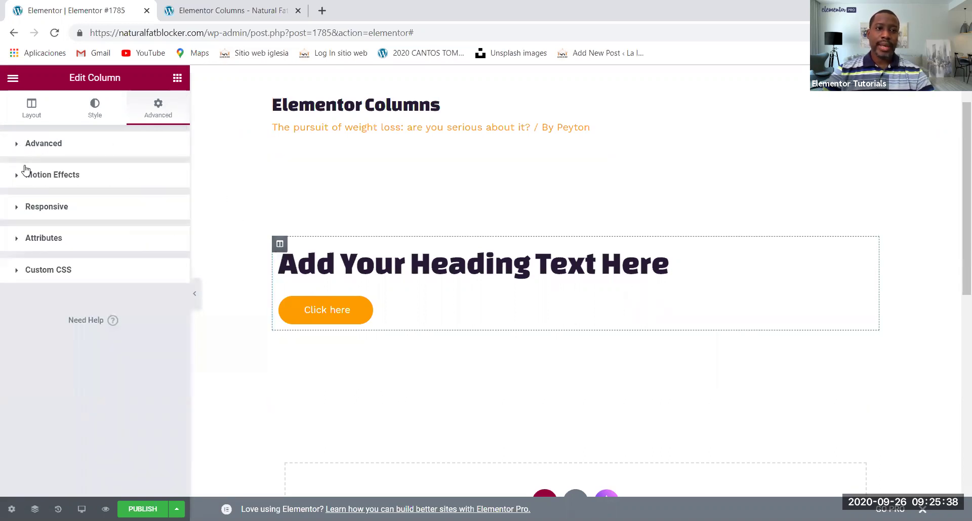